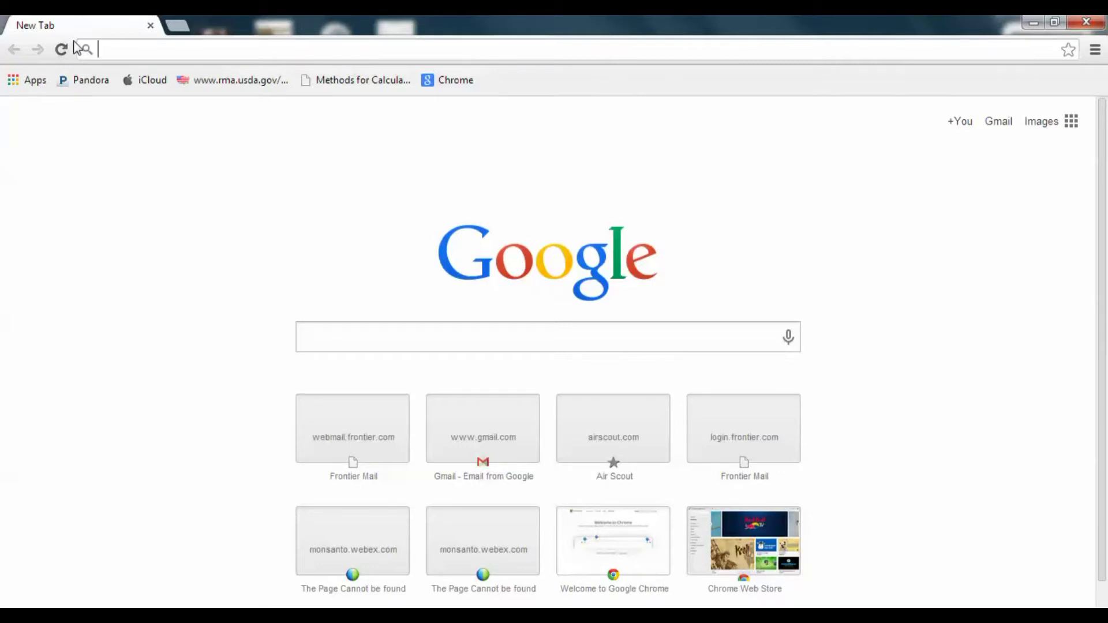
- Load the airscout.com home page in Google Chrome
type("air")
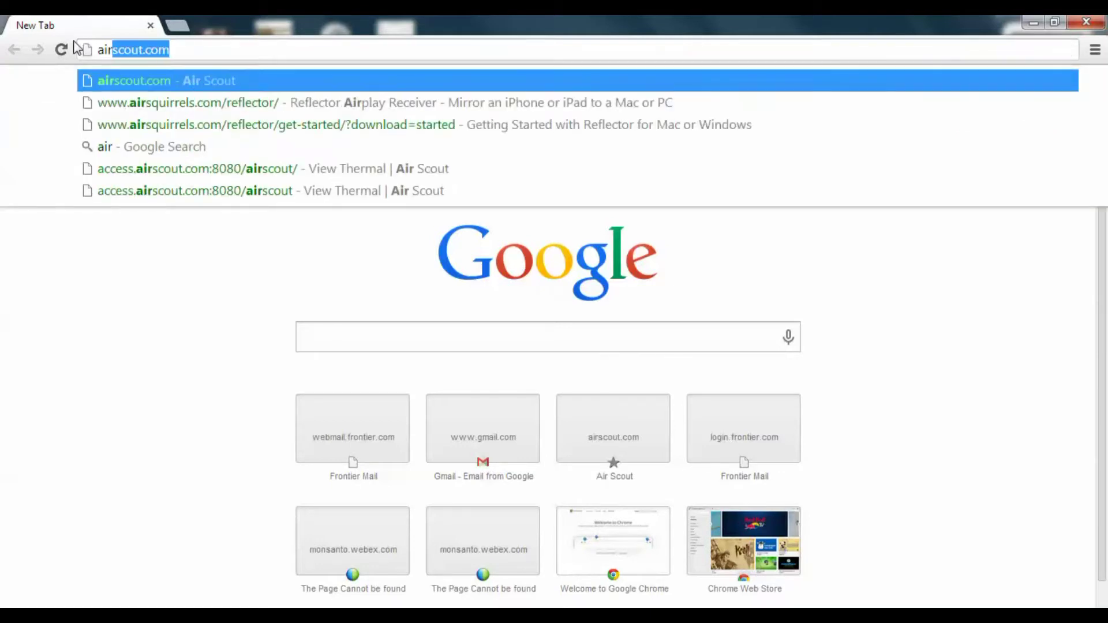
type("scout")
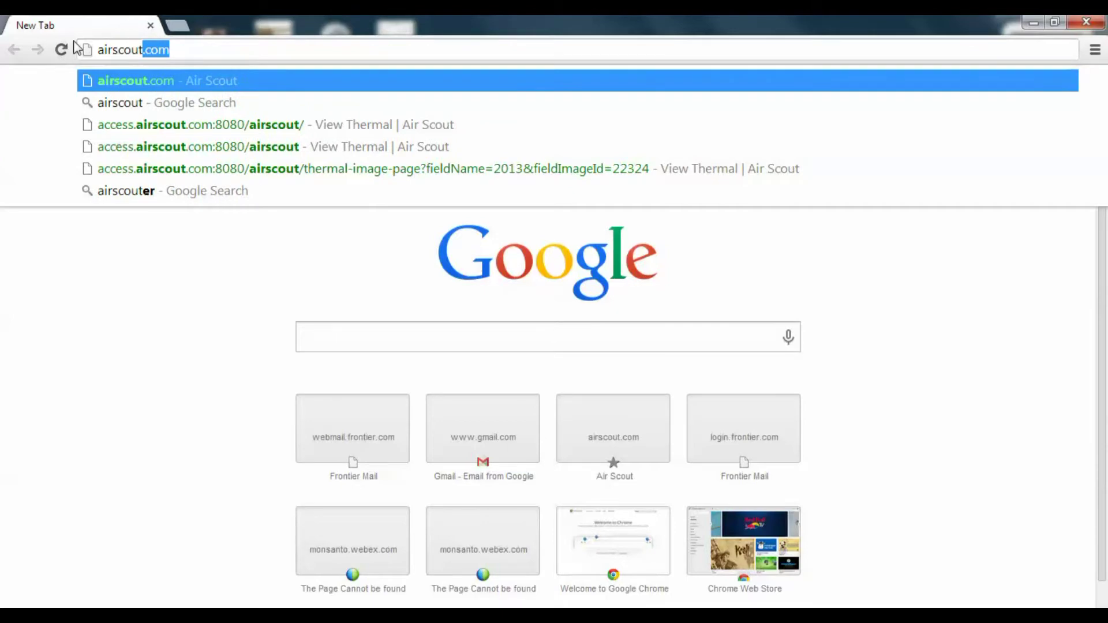
type(".co")
key("Return")
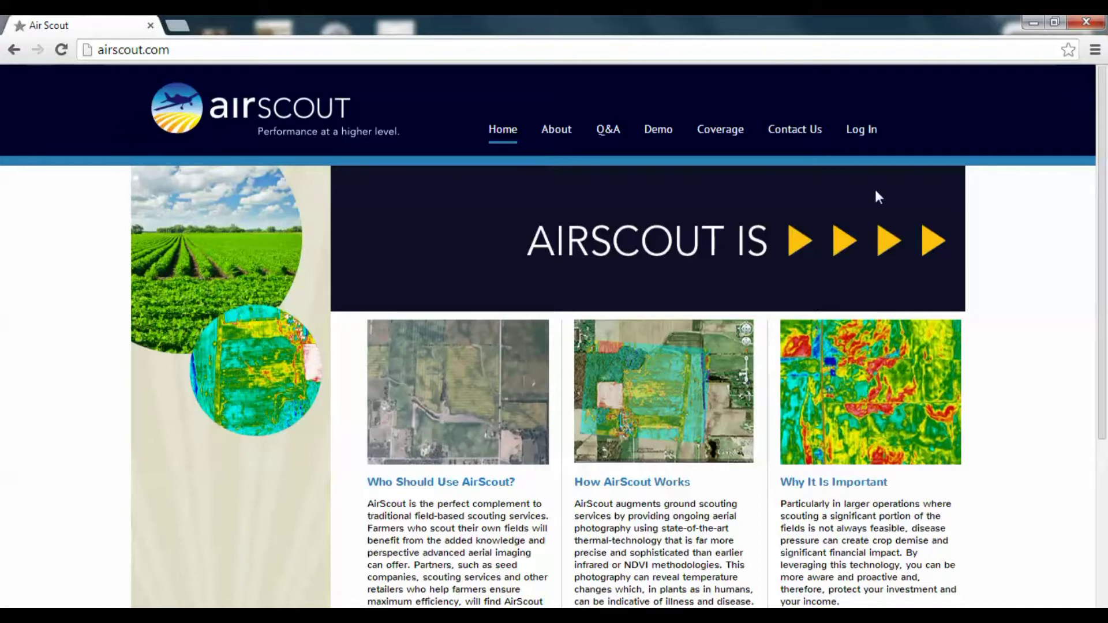
- Go to the AirScout Access login page and start entering the account username
left_click(861, 130)
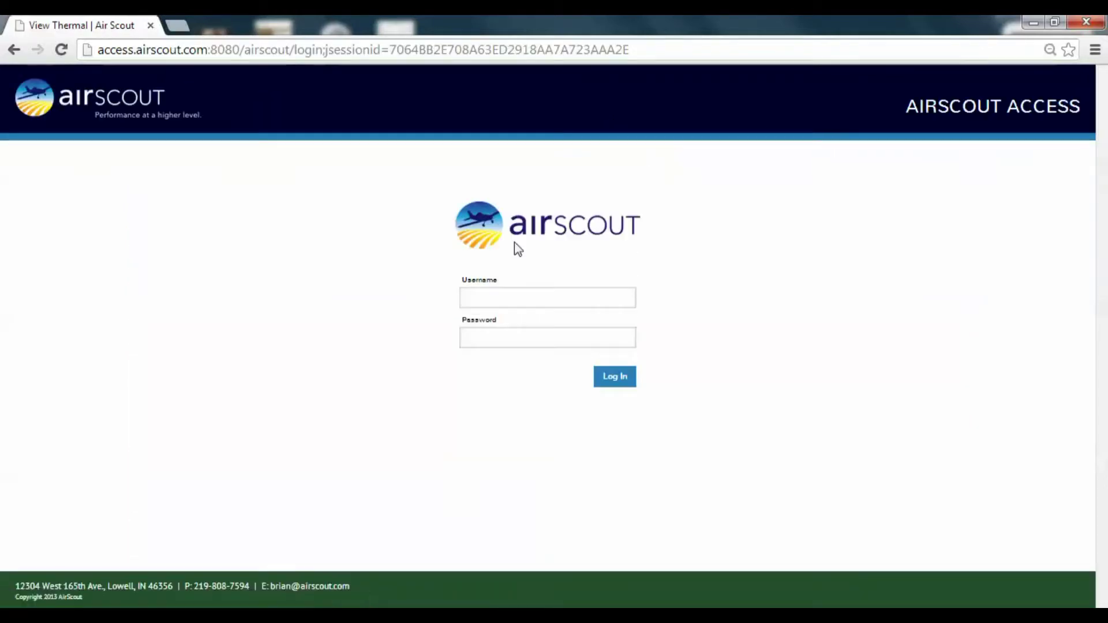
left_click(505, 304)
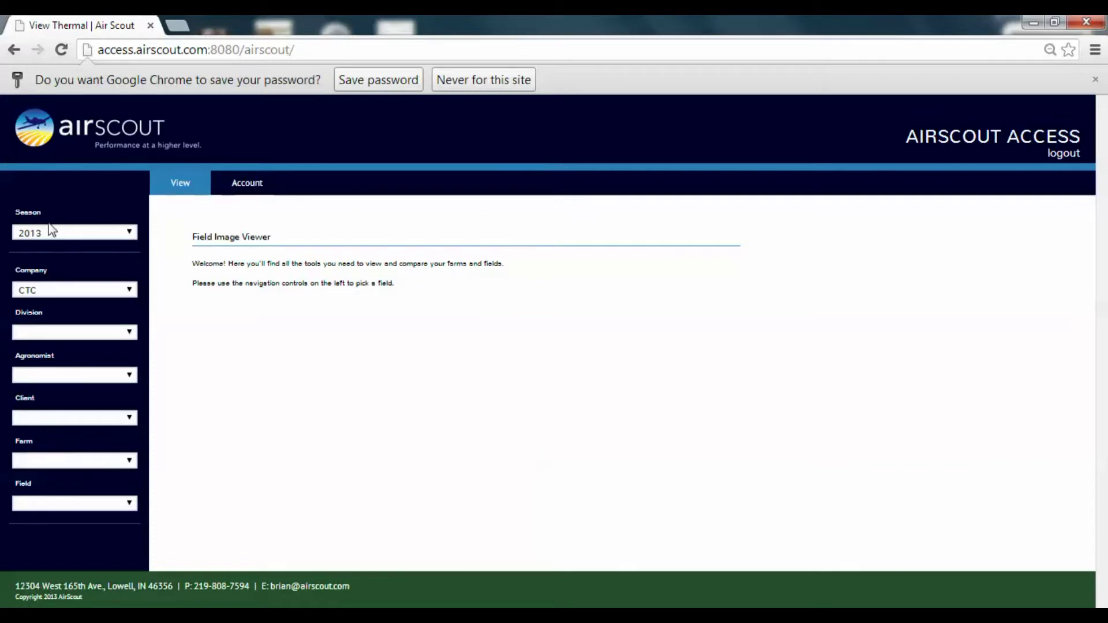
- Keep season 2013 and set division 2000 with ALL agronomists
left_click(130, 234)
left_click(130, 245)
left_click(129, 333)
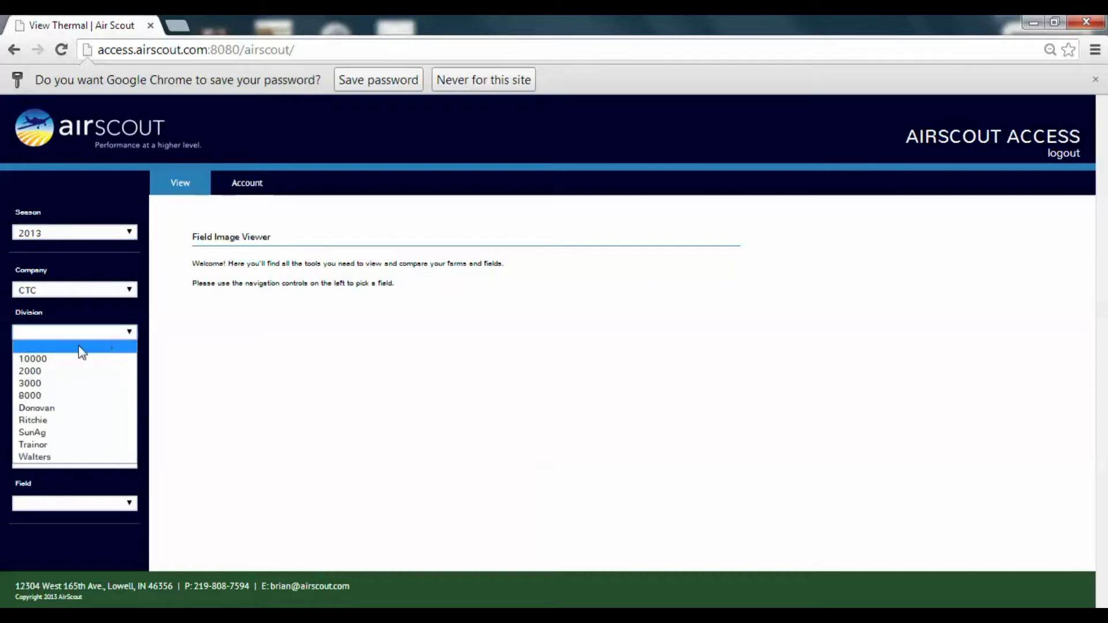
left_click(41, 371)
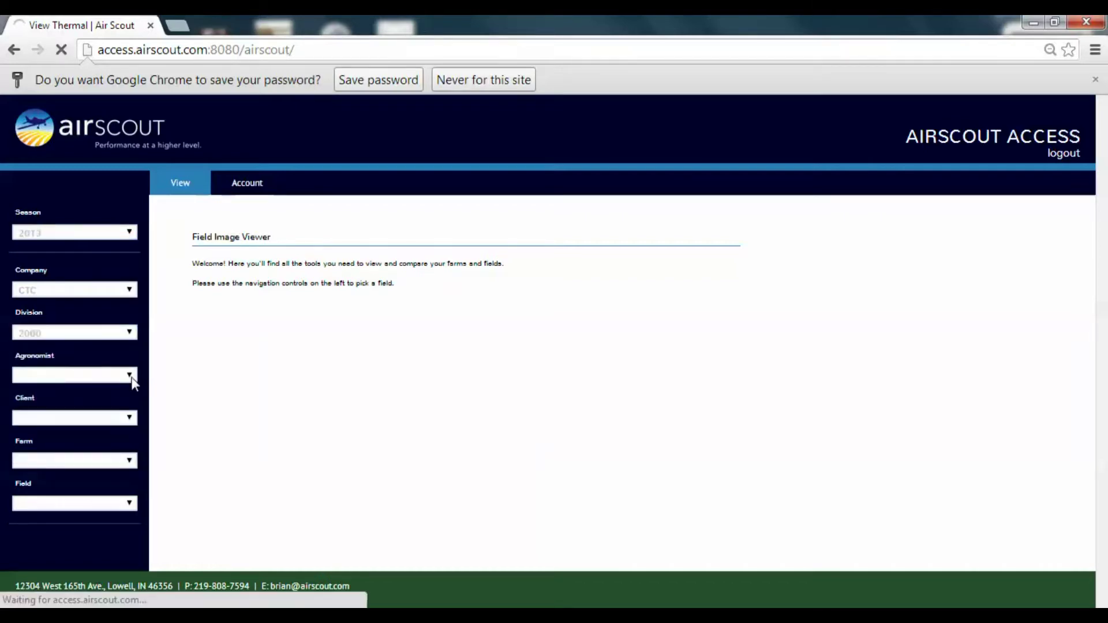
left_click(130, 346)
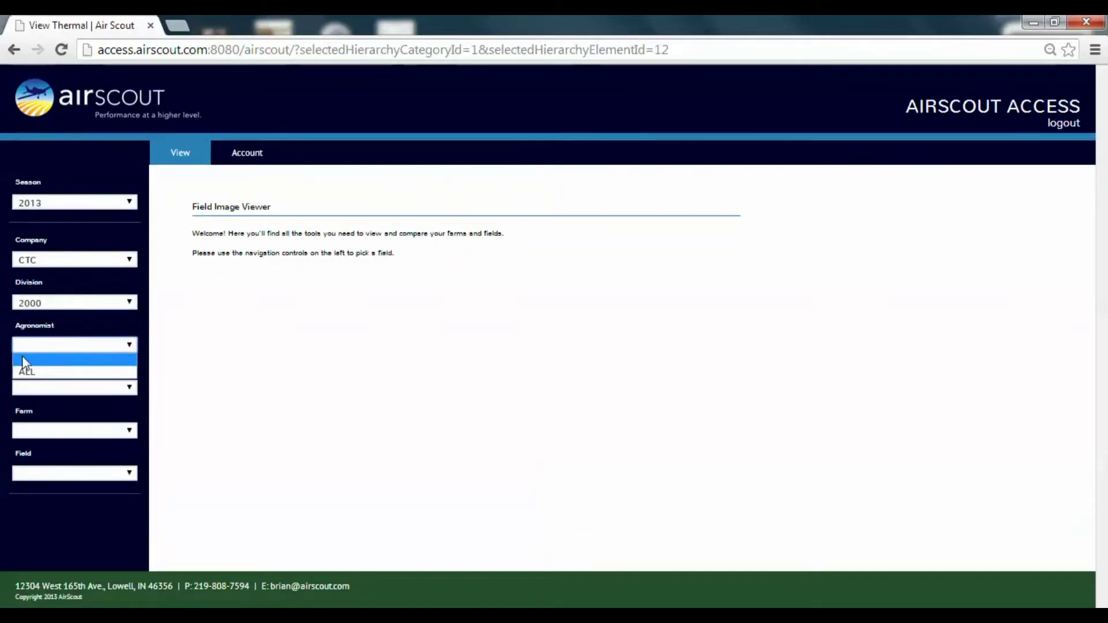
left_click(27, 372)
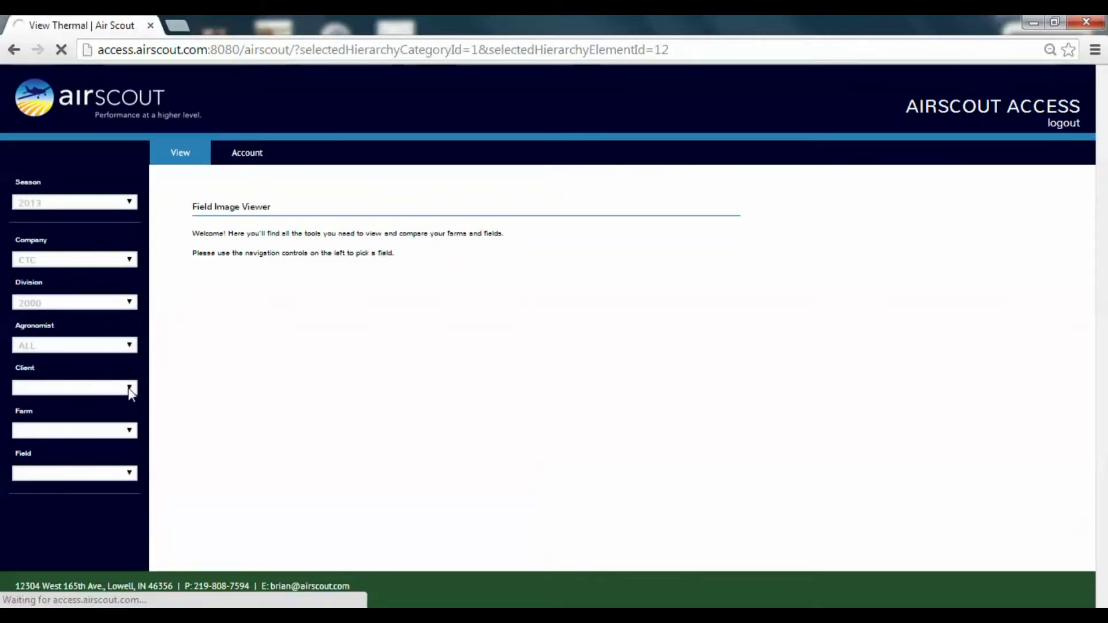
- Choose client CTC, farm Plot and field 2013 to show its images
left_click(129, 386)
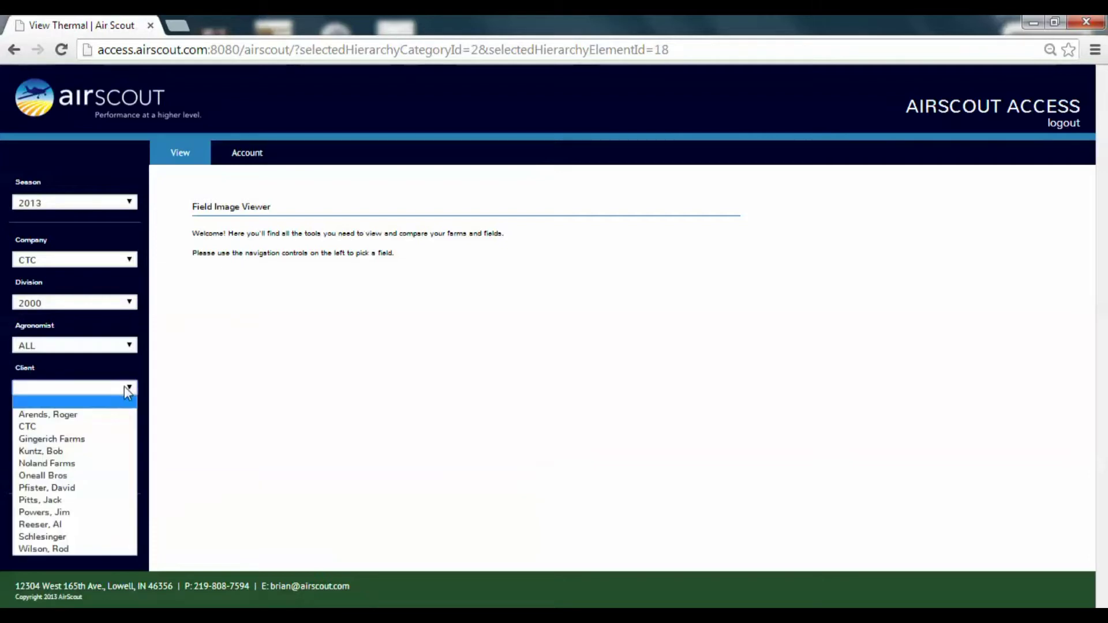
left_click(39, 424)
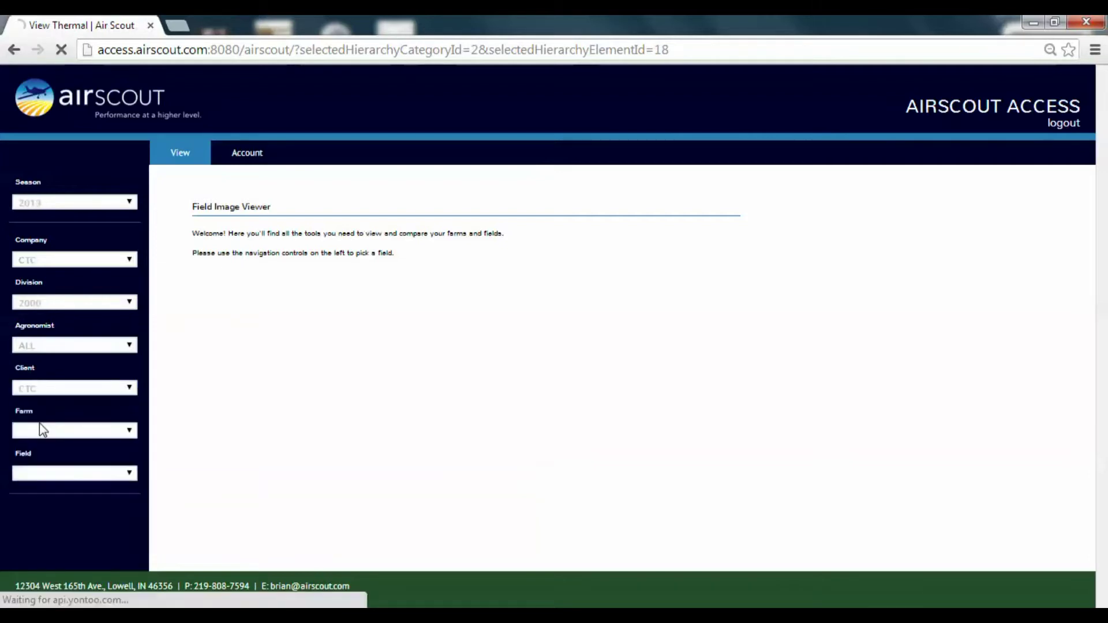
left_click(129, 432)
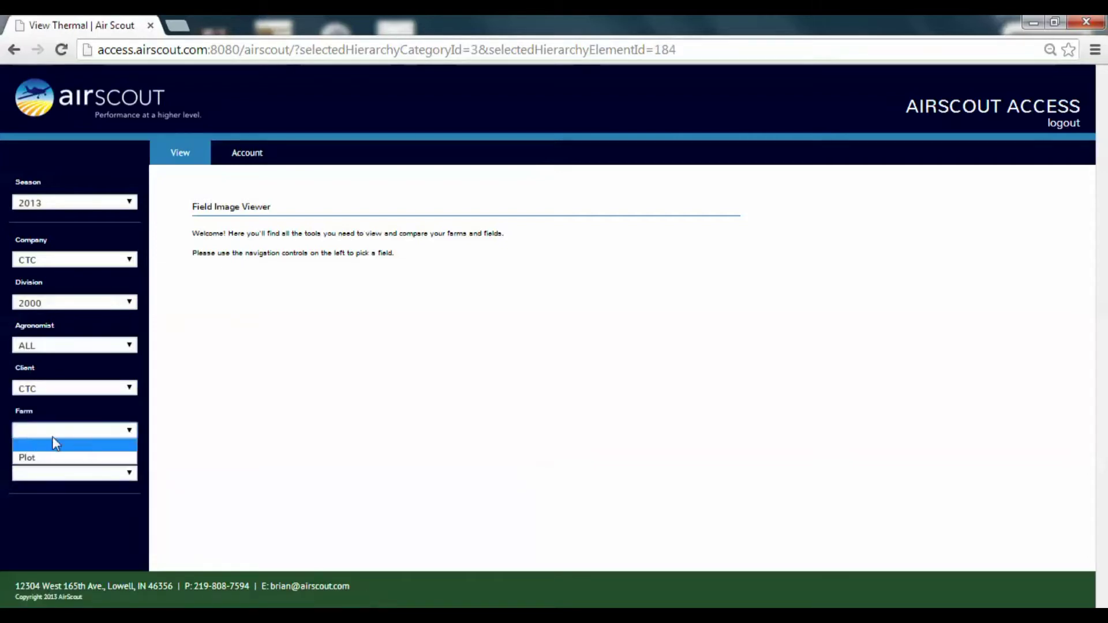
left_click(29, 458)
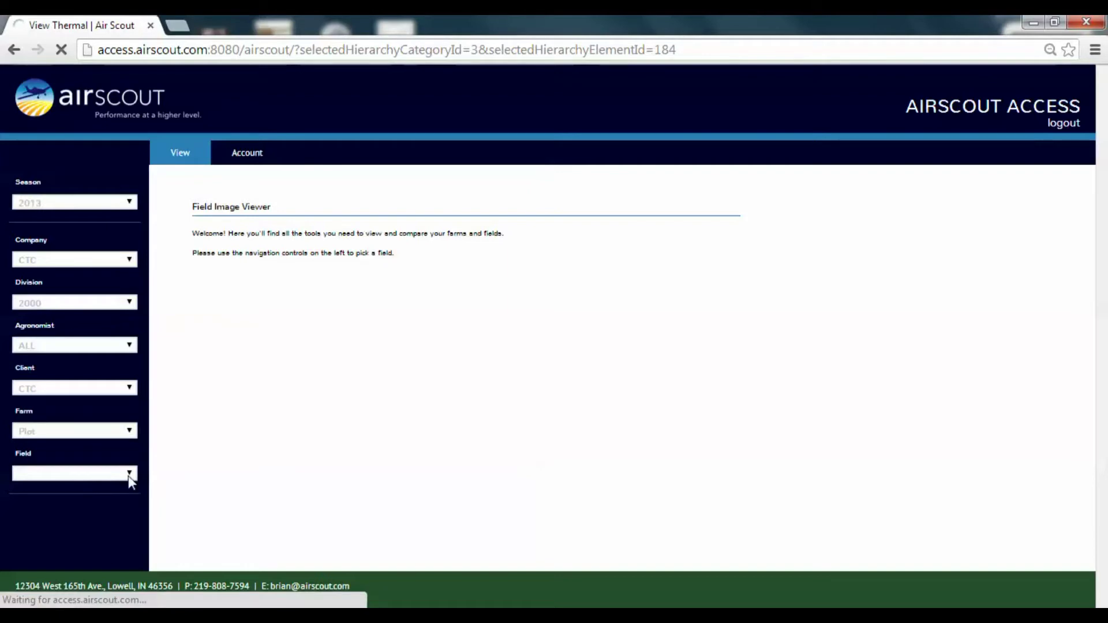
left_click(128, 473)
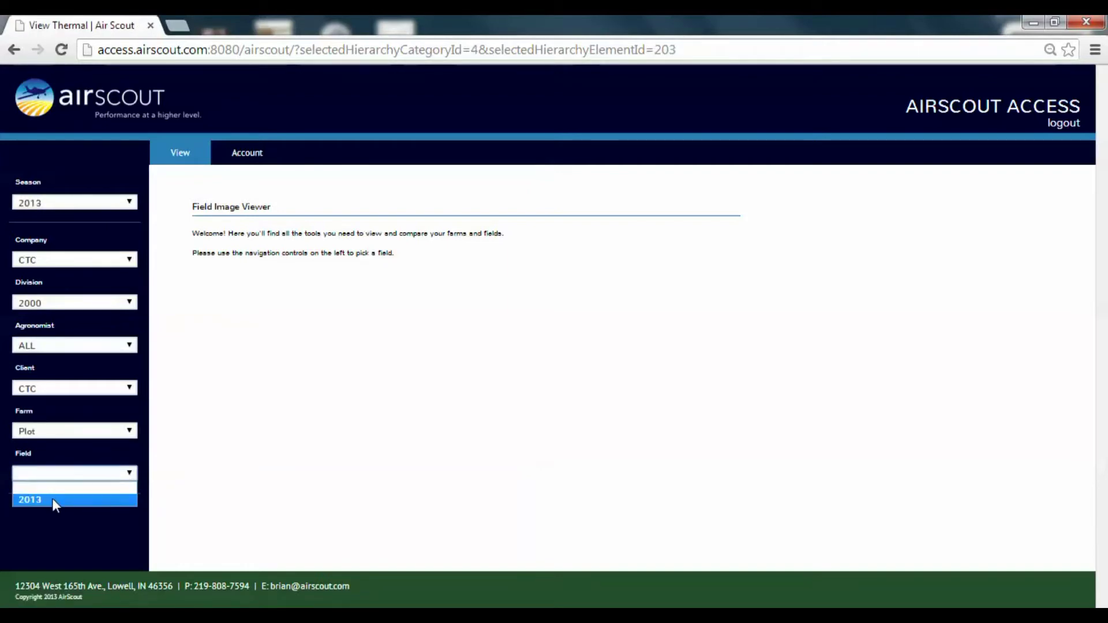
left_click(52, 497)
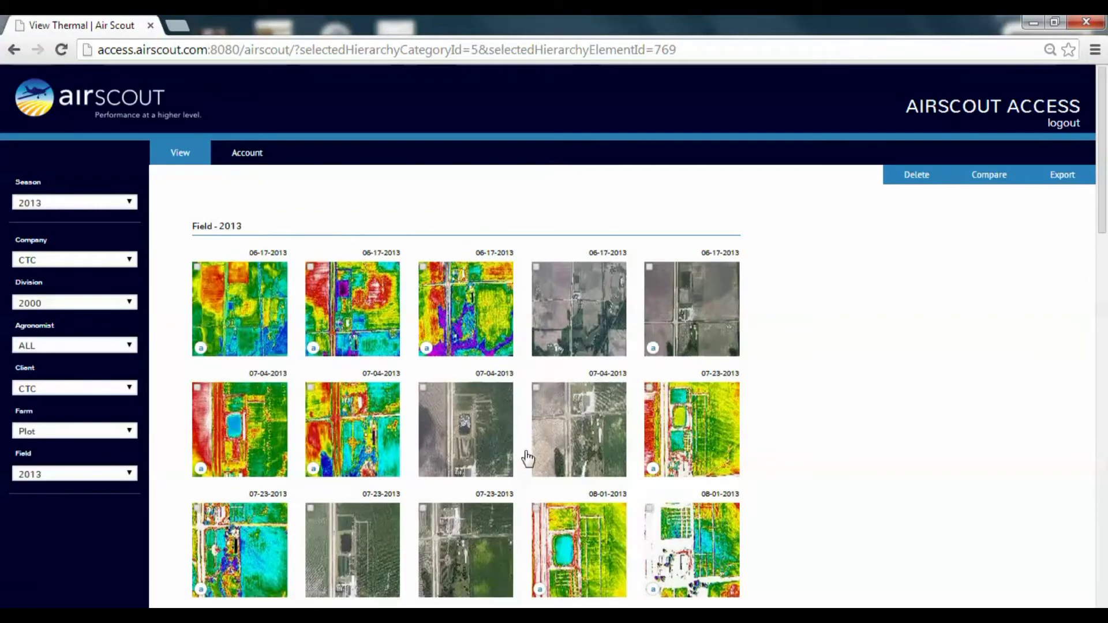
scroll(771, 471, "down", 7)
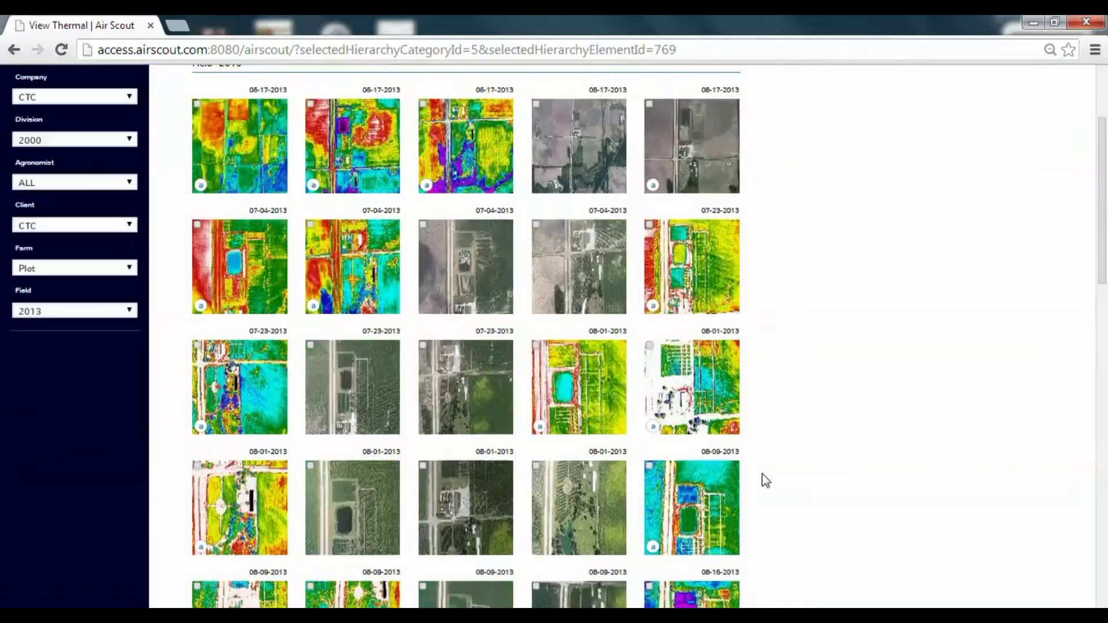
scroll(766, 476, "up", 7)
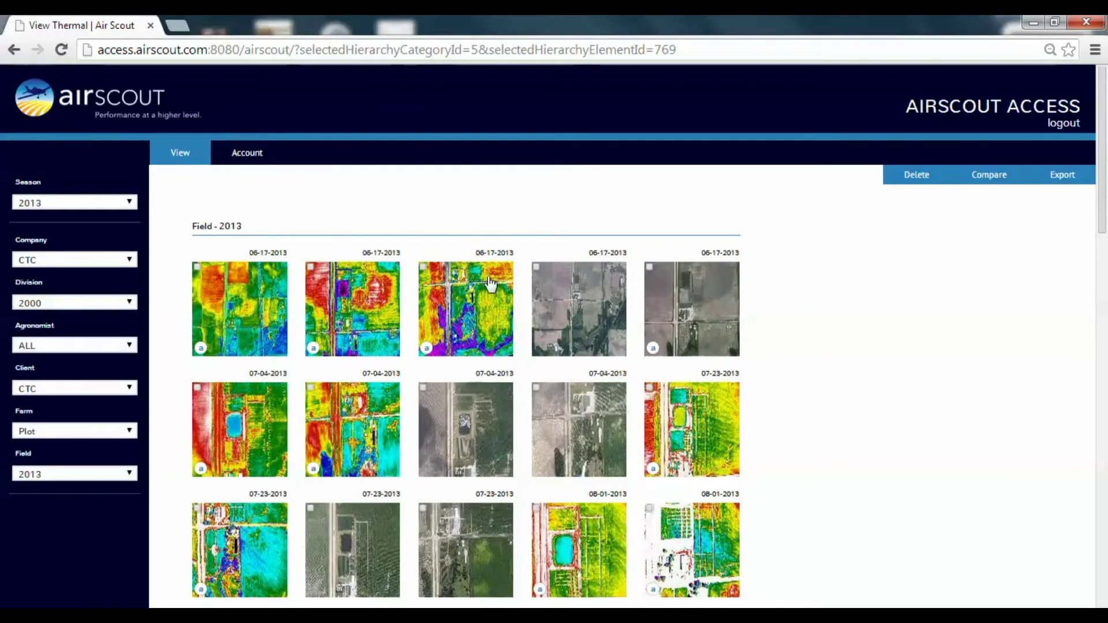
scroll(342, 402, "down", 17)
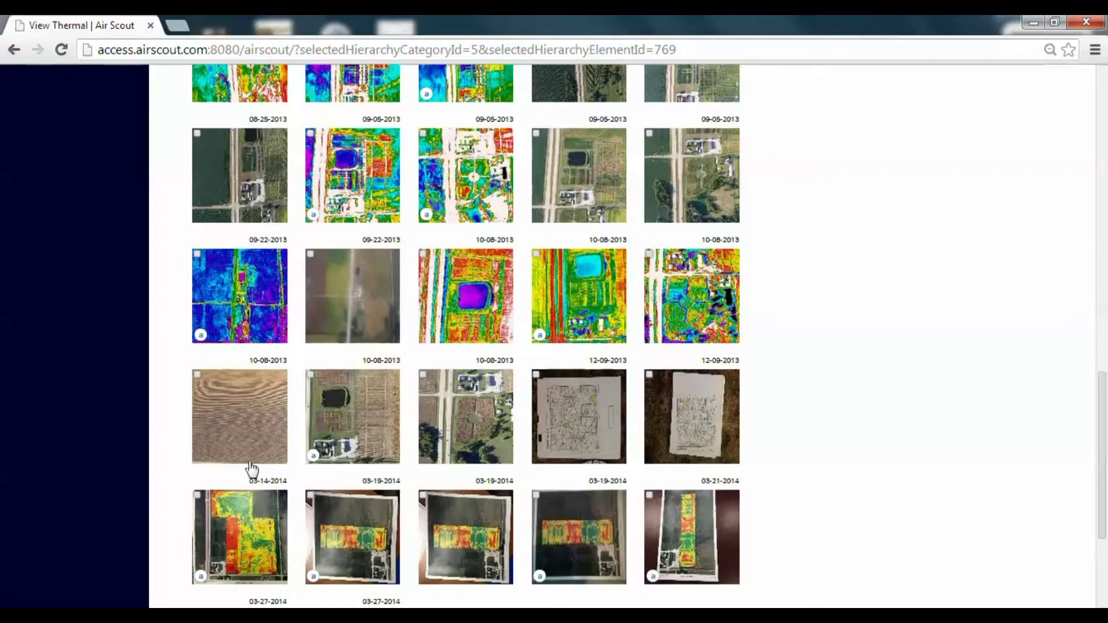
scroll(279, 398, "up", 10)
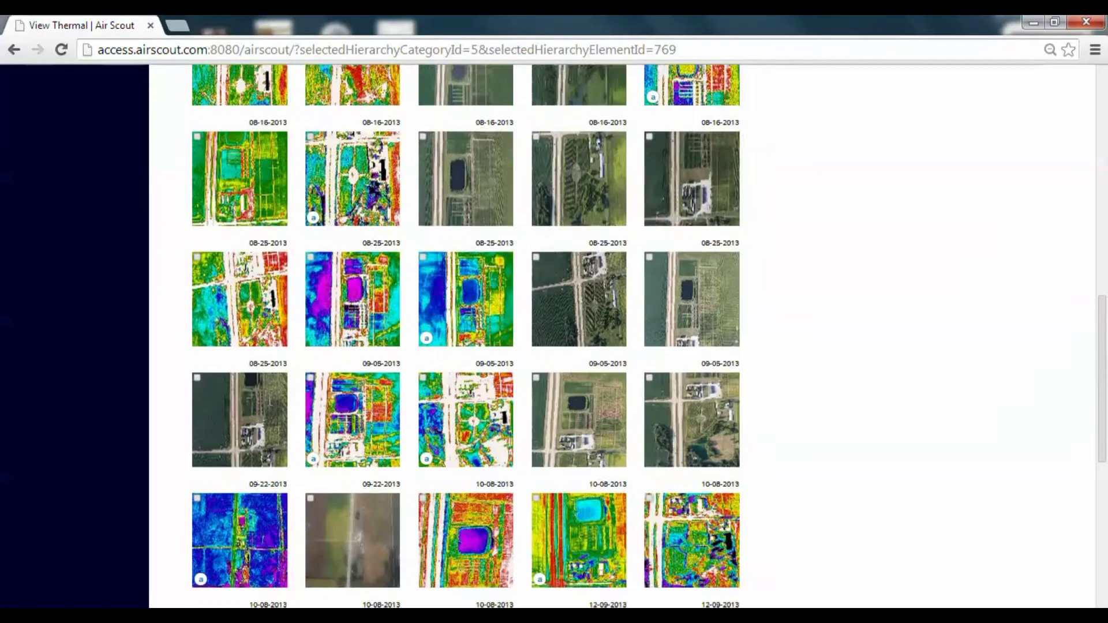
scroll(271, 409, "up", 3)
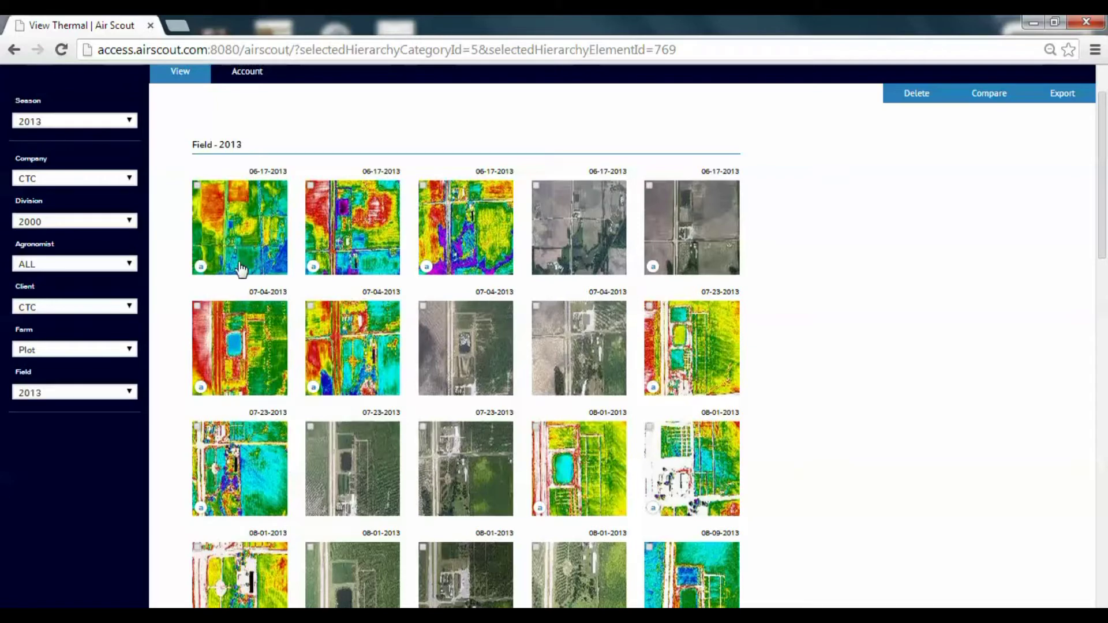
- Compare the second 06-17-2013 and the 07-23-2013 thermal images side by side, then close the comparison
left_click(310, 185)
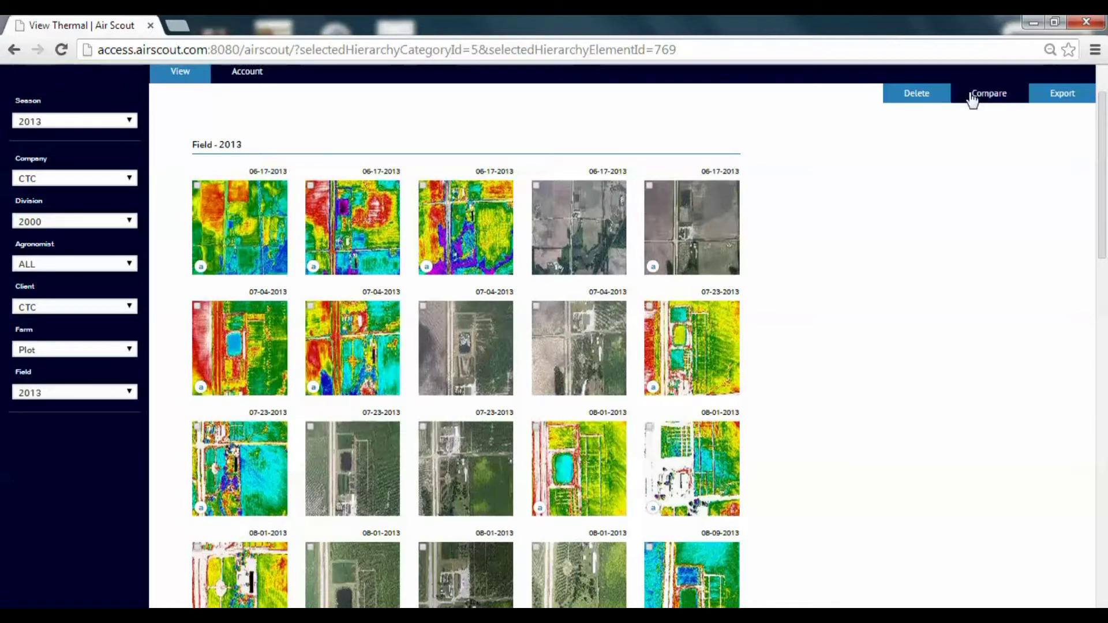
left_click(311, 186)
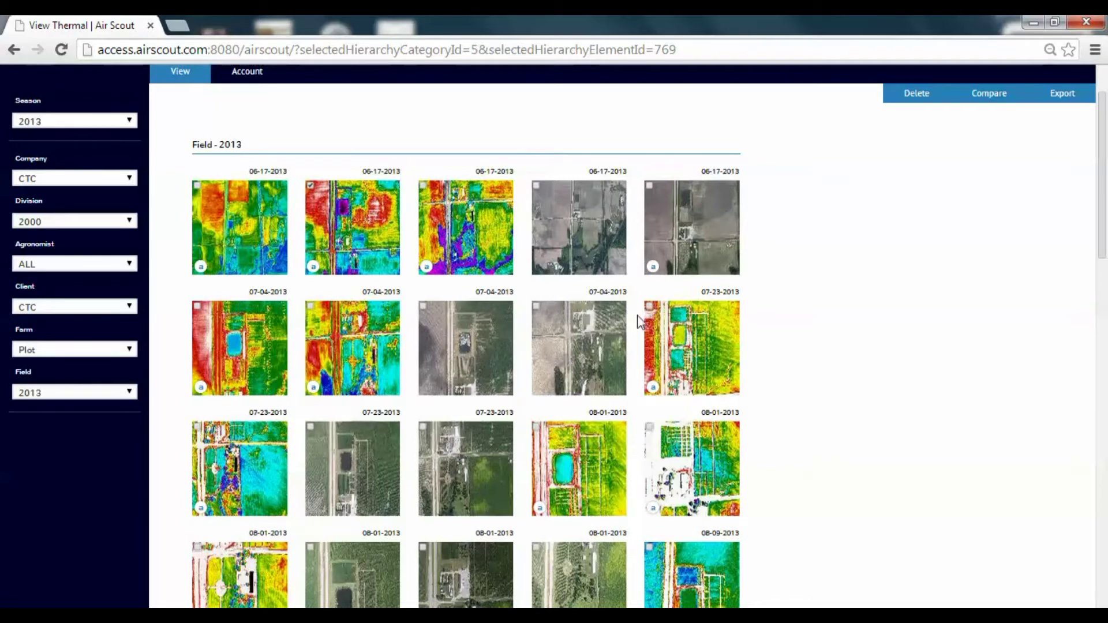
left_click(650, 307)
left_click(989, 94)
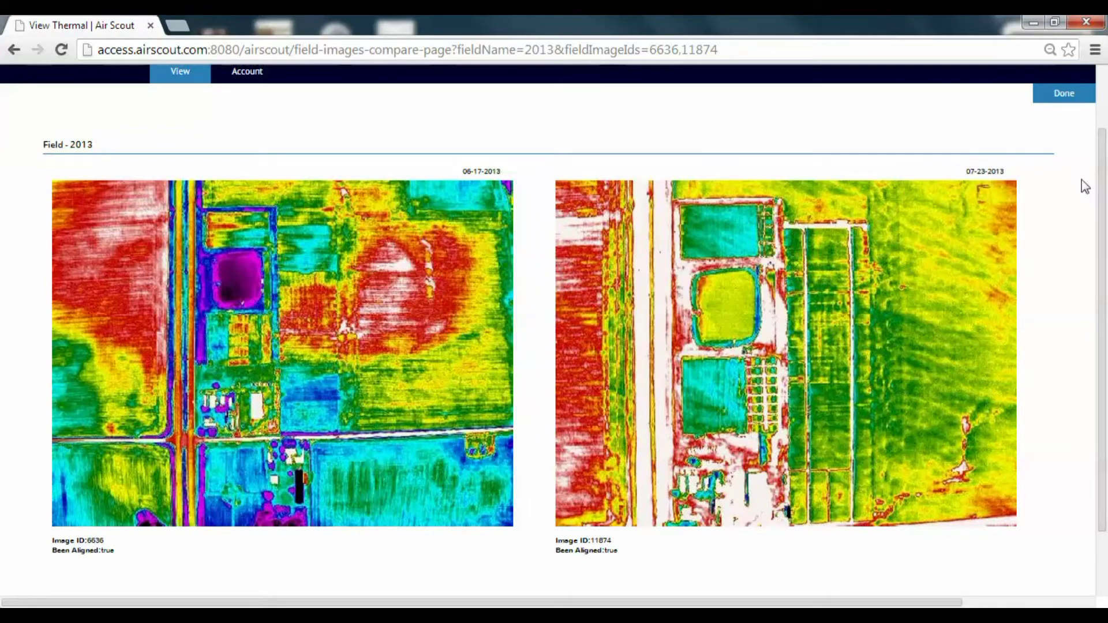
left_click(1071, 100)
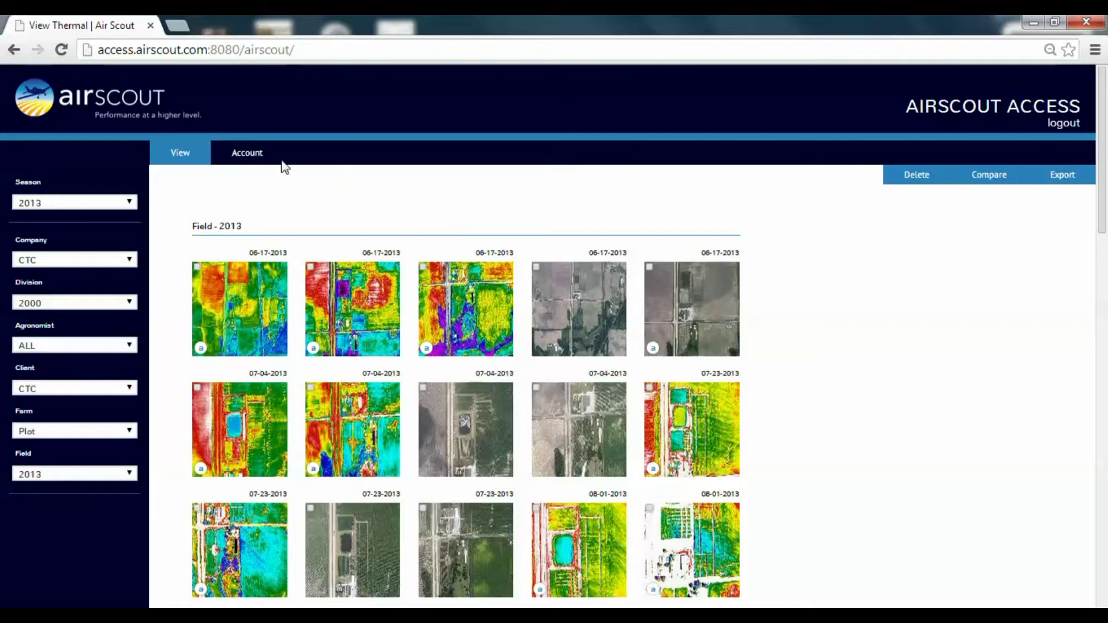
- Export the second and third 06-17-2013 images as a GeoJPEG zip and show the download's options
left_click(311, 267)
left_click(423, 268)
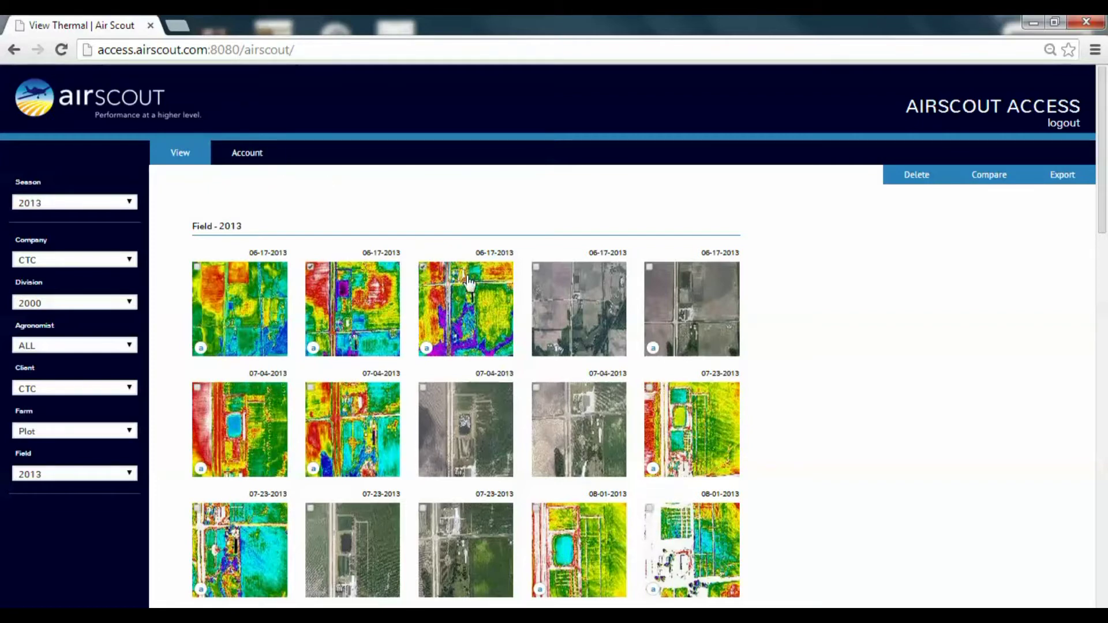
left_click(1070, 182)
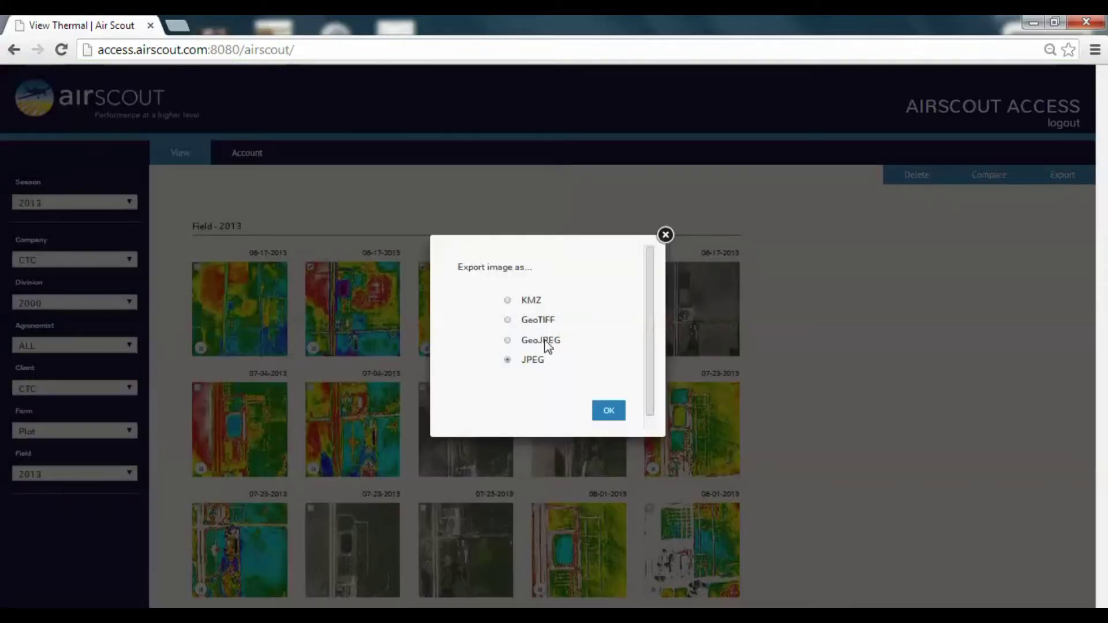
scroll(607, 309, "down", 1)
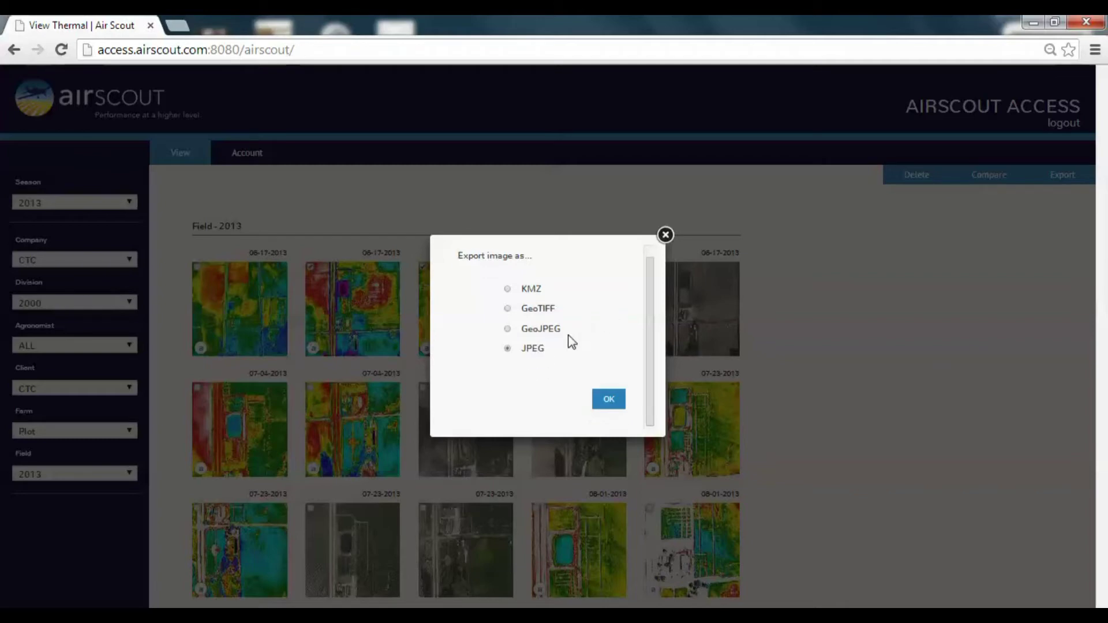
left_click(507, 329)
left_click(600, 398)
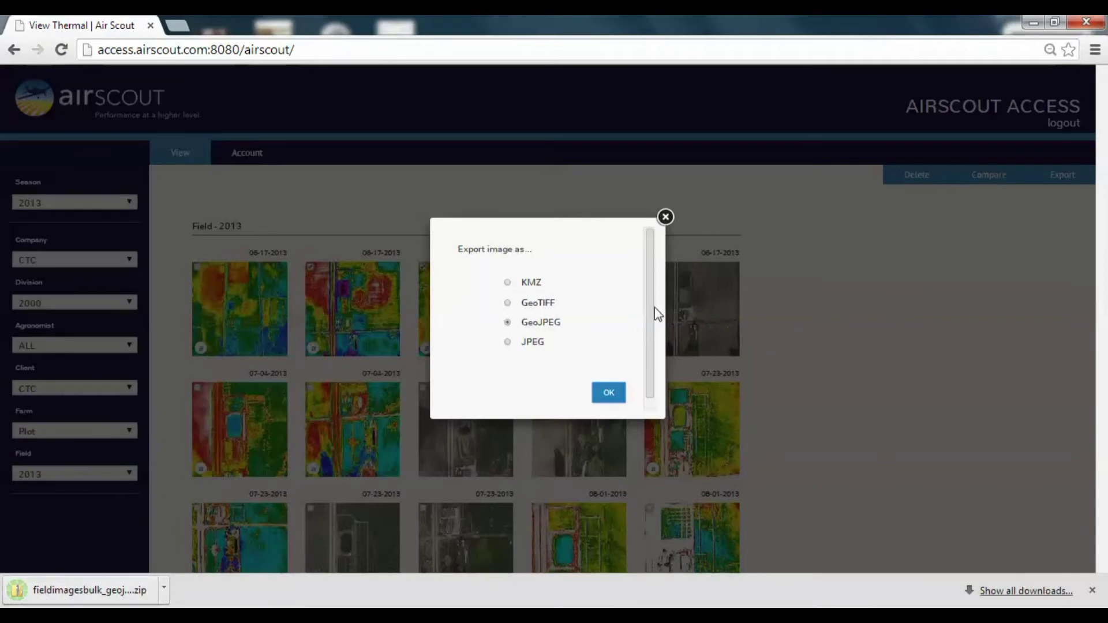
left_click(665, 218)
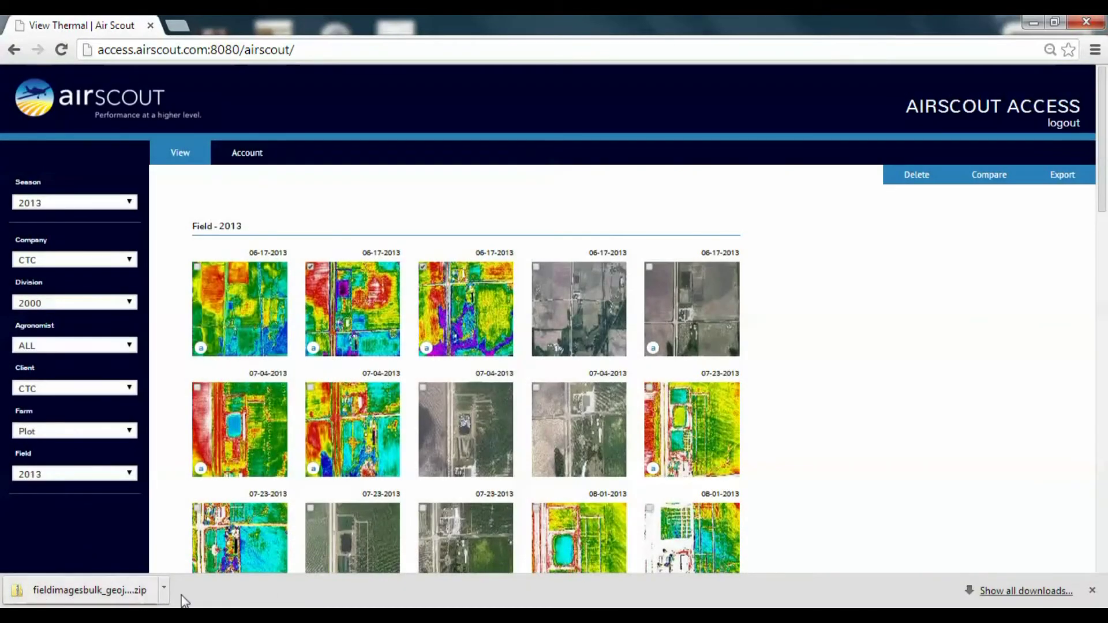
left_click(164, 589)
- Open the downloaded zip, look inside 6636_geojpeg, then restore and minimize the Explorer window
left_click(210, 491)
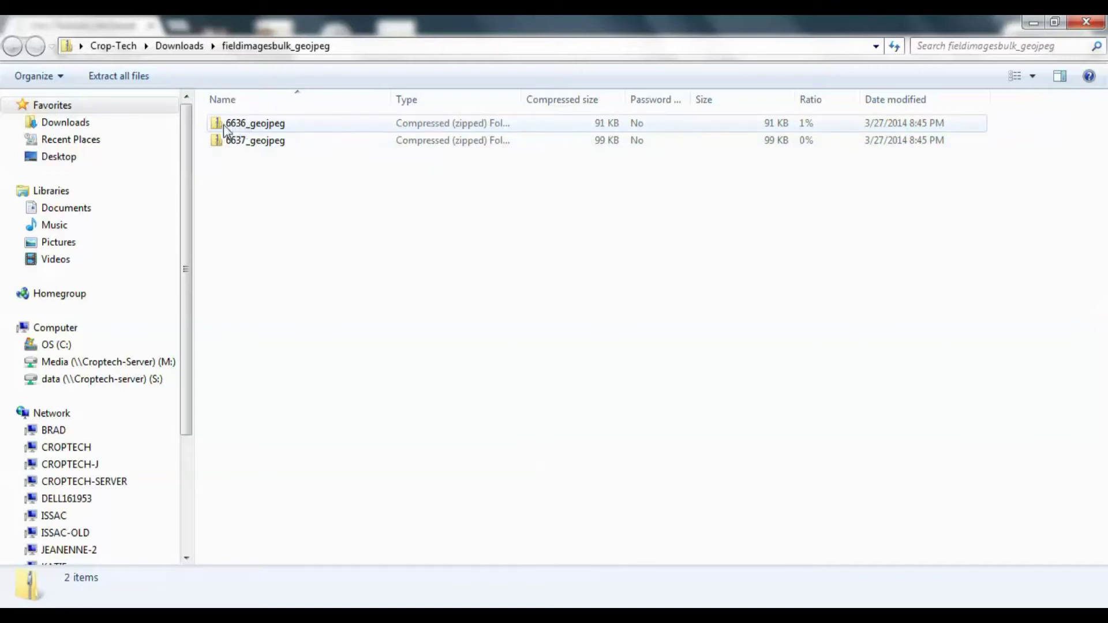
double_click(232, 126)
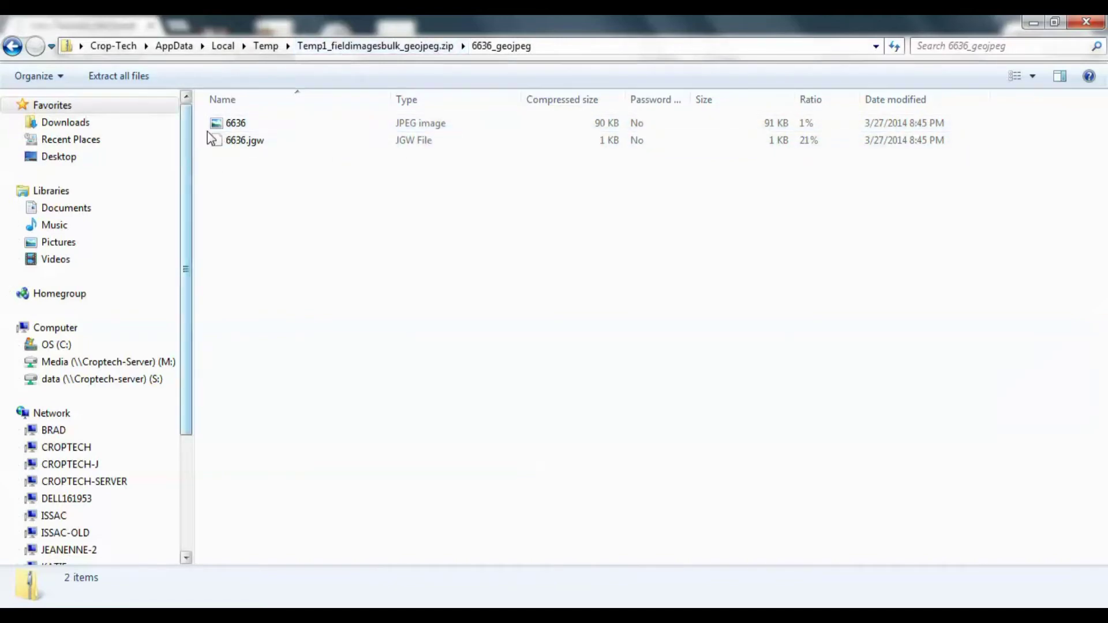
left_click(11, 47)
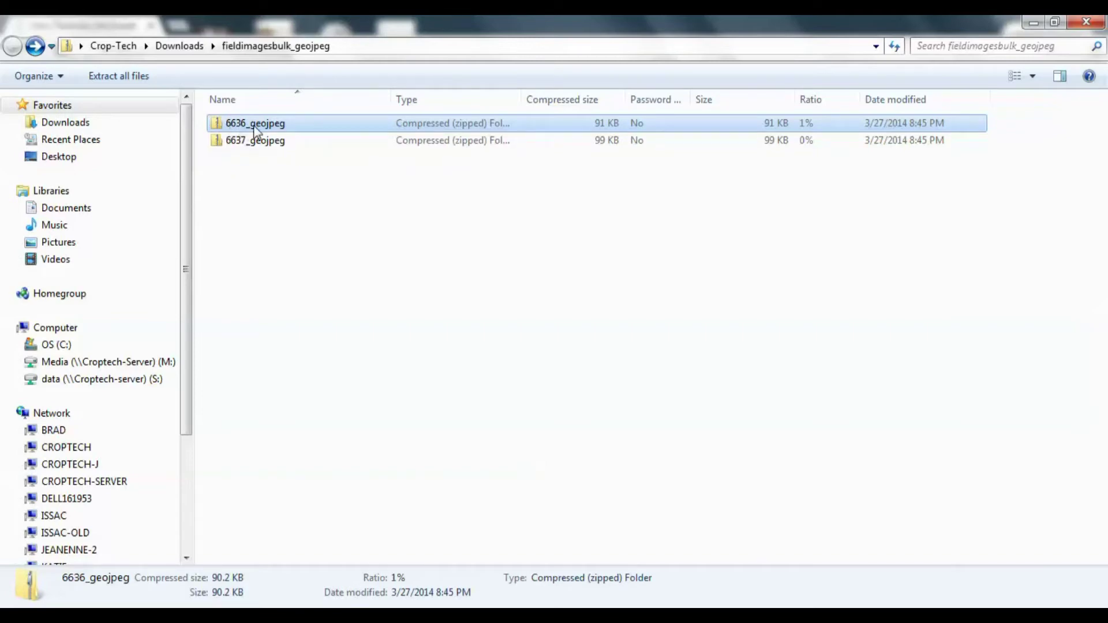
left_click(1055, 22)
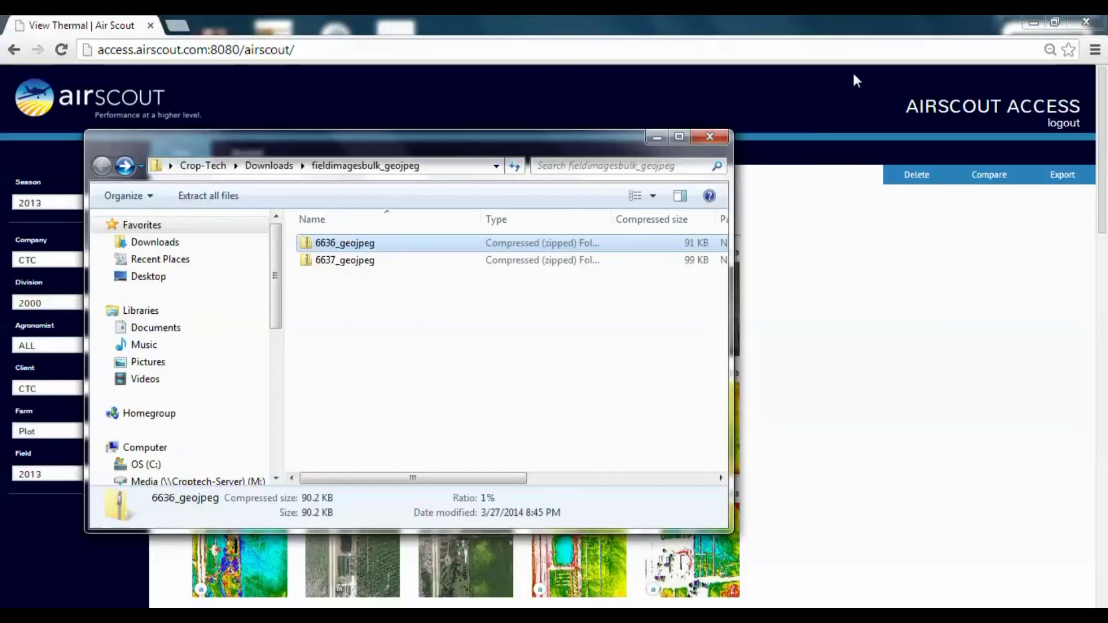
left_click(655, 138)
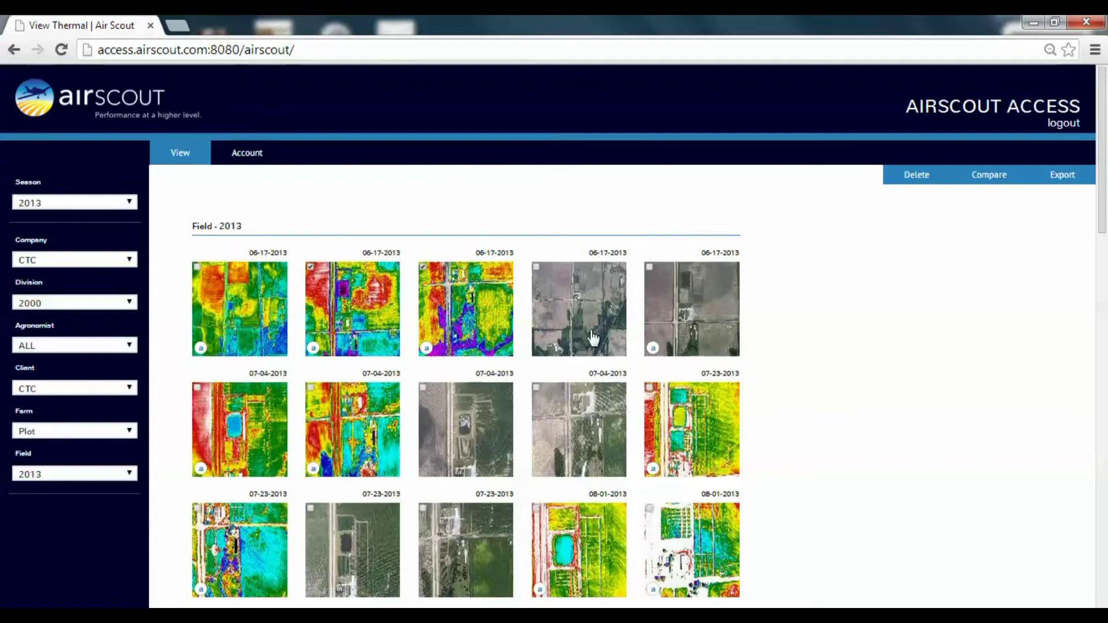
- Open the second 06-17-2013 thermal image and send it to the map view
left_click(371, 326)
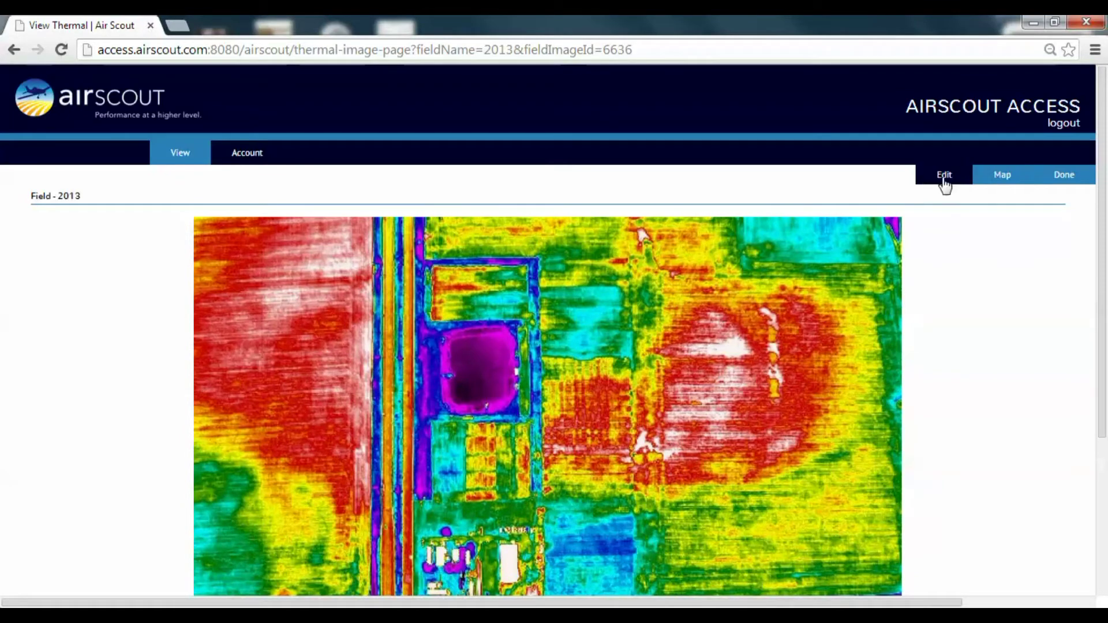
left_click(1002, 175)
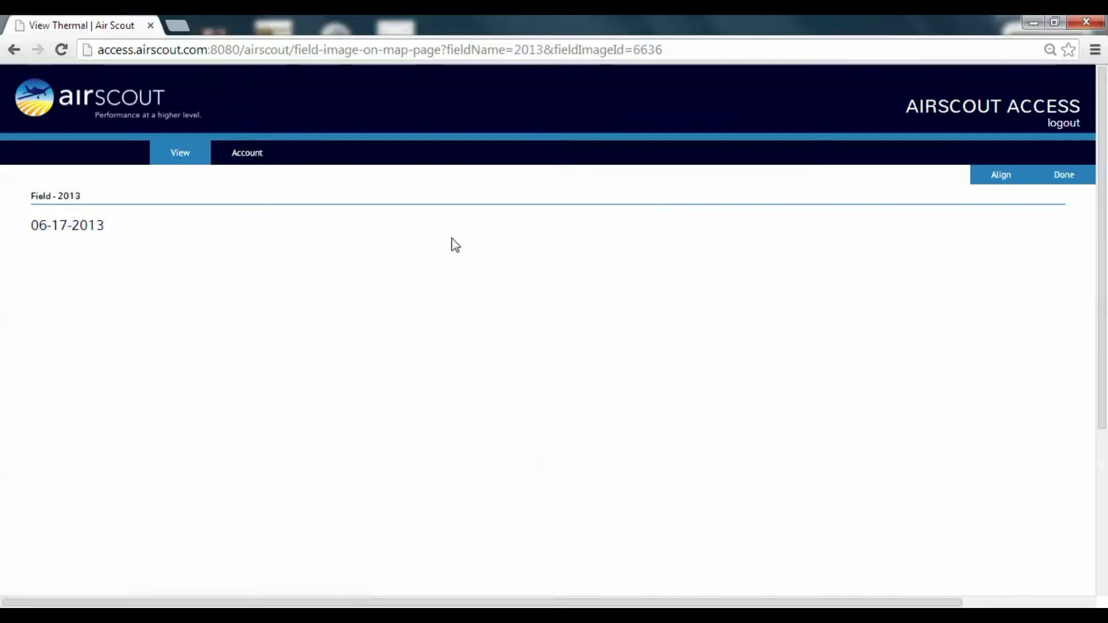
- Scroll and zoom to inspect the 06-17-2013 overlay on the Google Earth farmland imagery
scroll(454, 243, "down", 1)
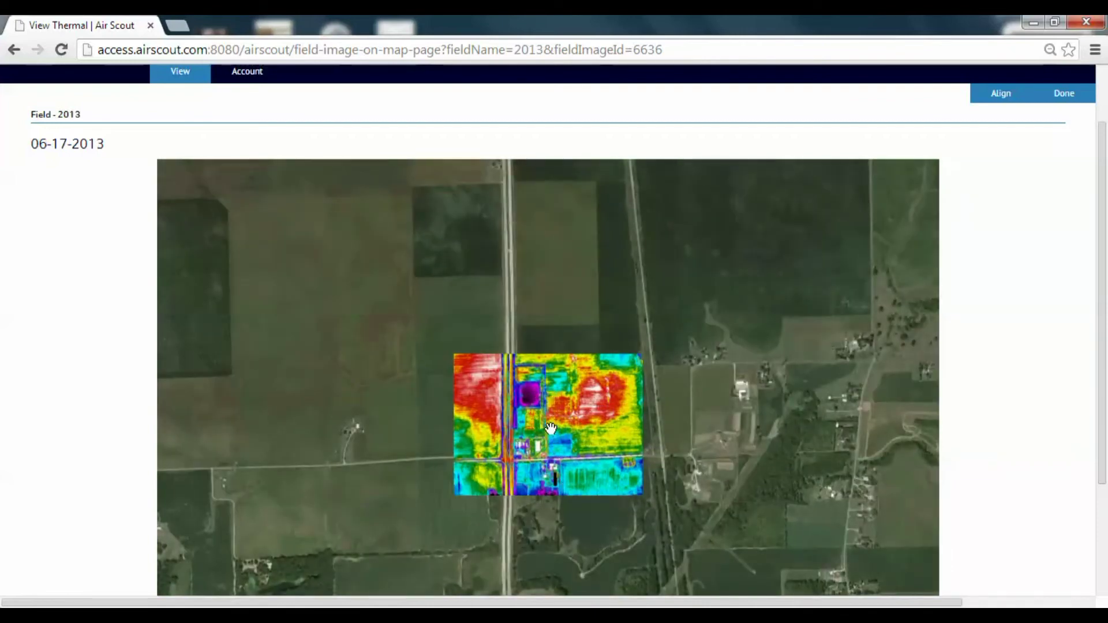
scroll(549, 434, "up", 2)
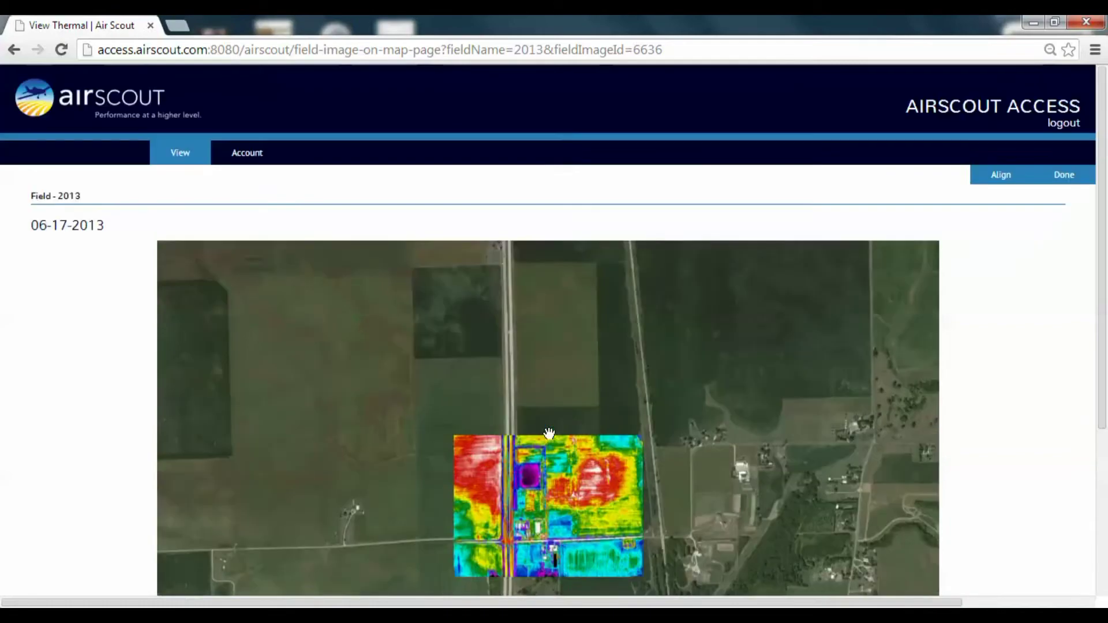
scroll(551, 404, "down", 5)
scroll(553, 309, "up", 1)
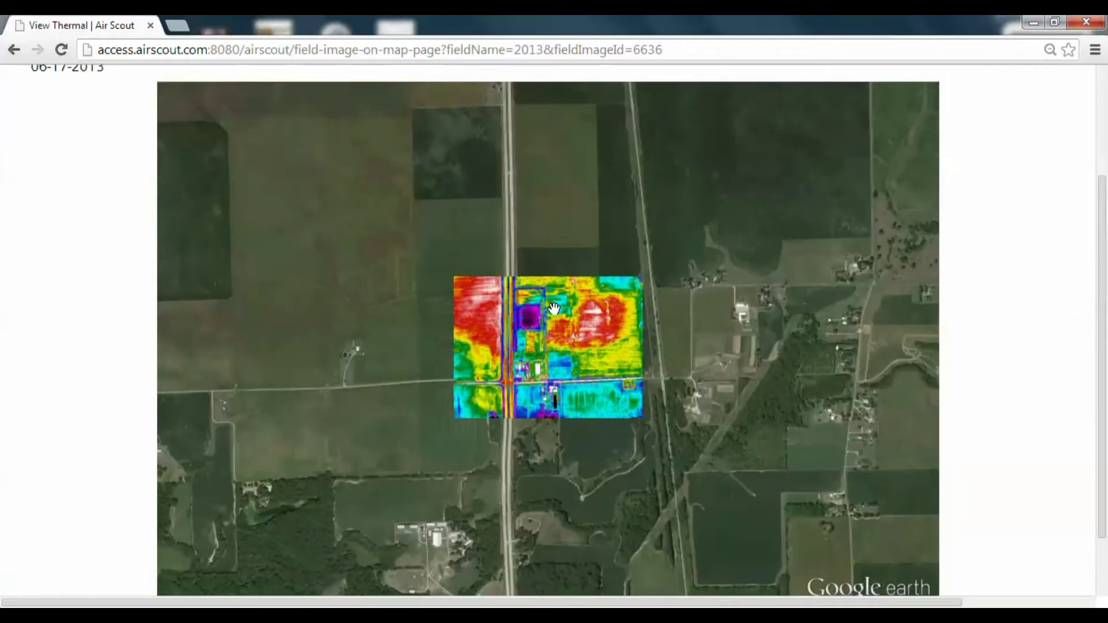
scroll(546, 377, "up", 2)
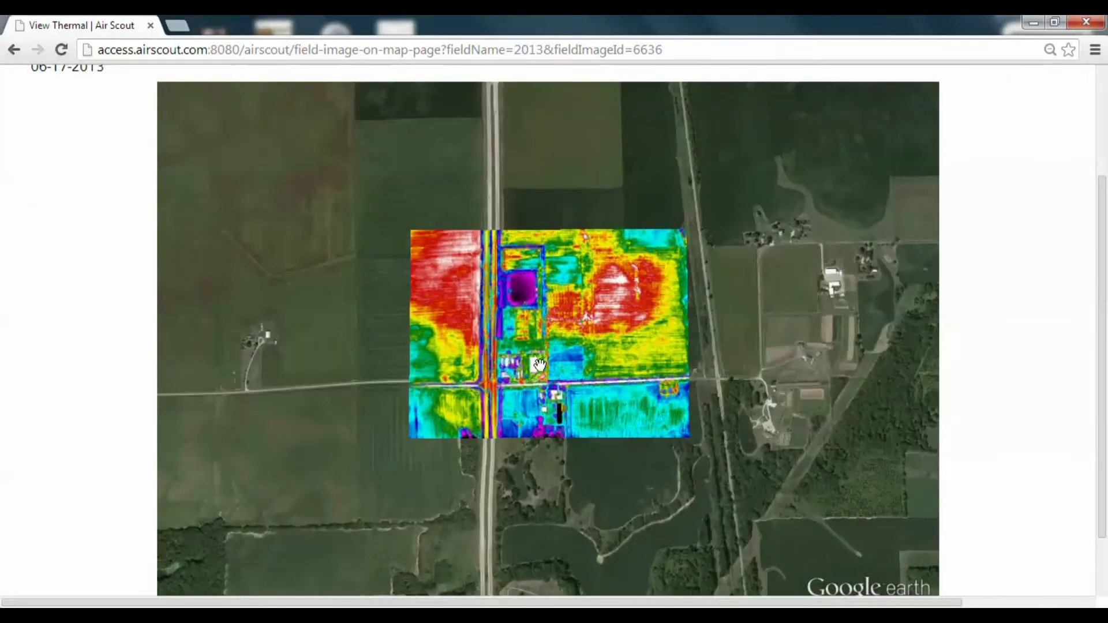
scroll(546, 376, "up", 2)
scroll(582, 368, "up", 2)
scroll(581, 367, "up", 2)
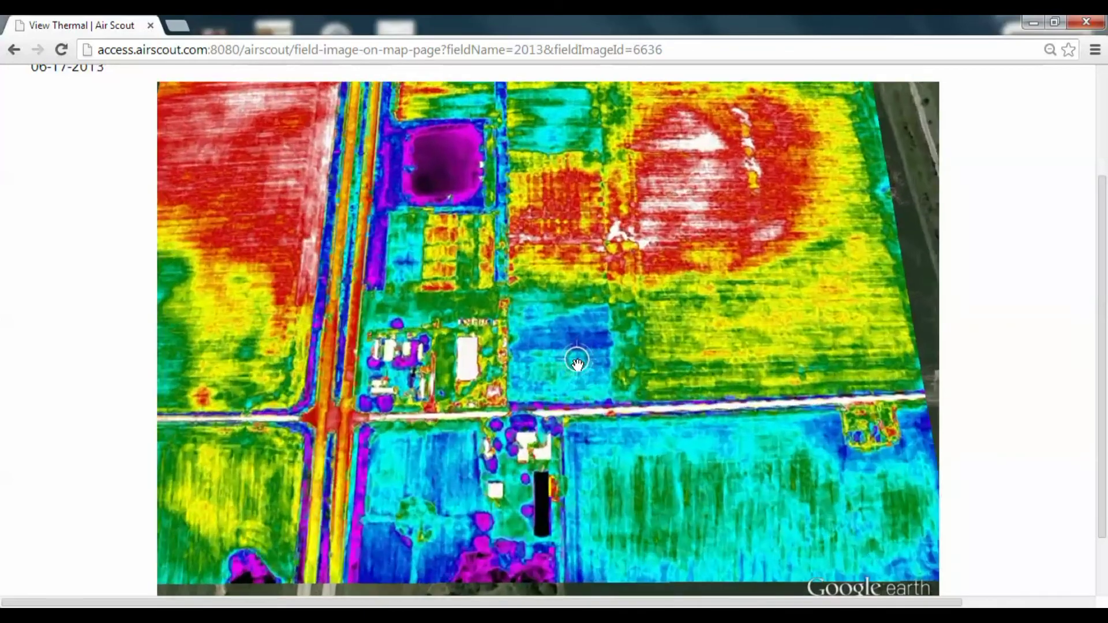
scroll(558, 345, "down", 5)
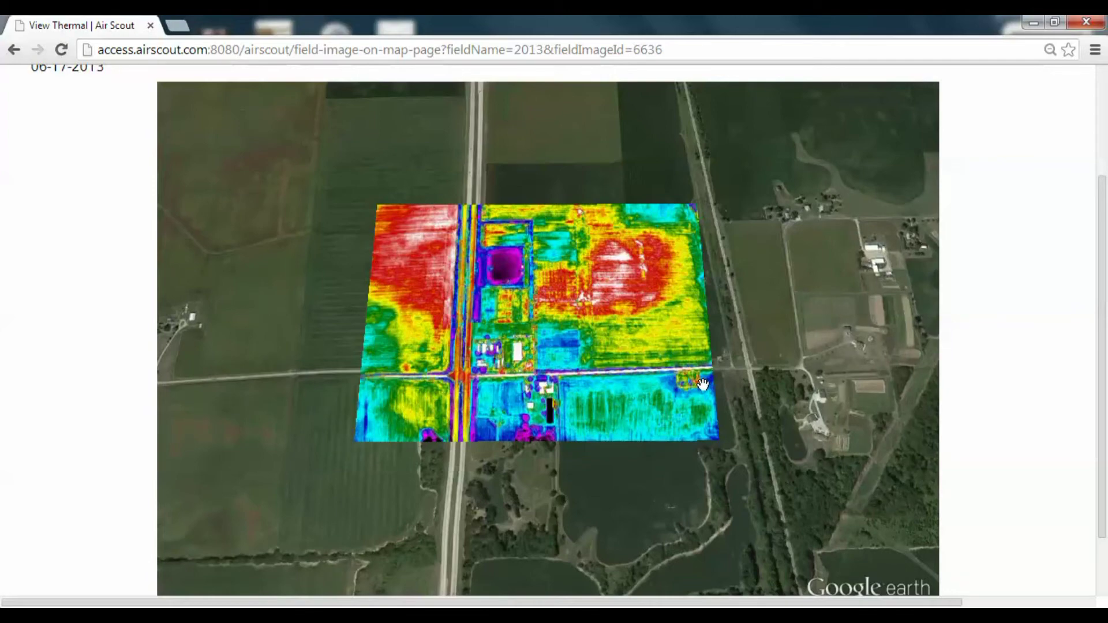
scroll(761, 329, "up", 2)
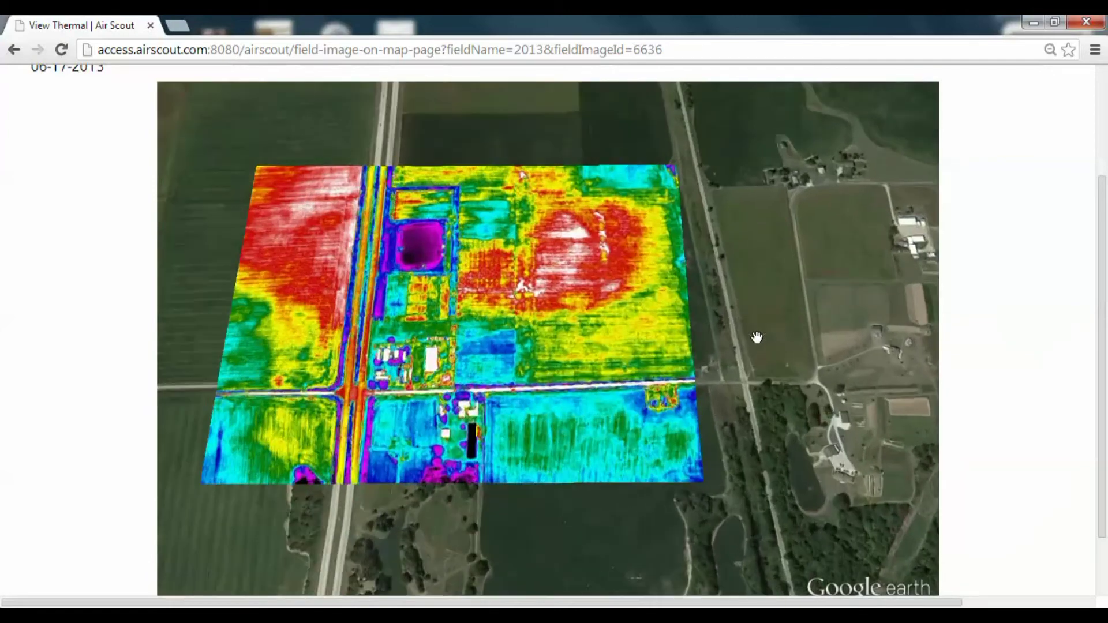
scroll(759, 330, "down", 3)
scroll(1022, 314, "up", 3)
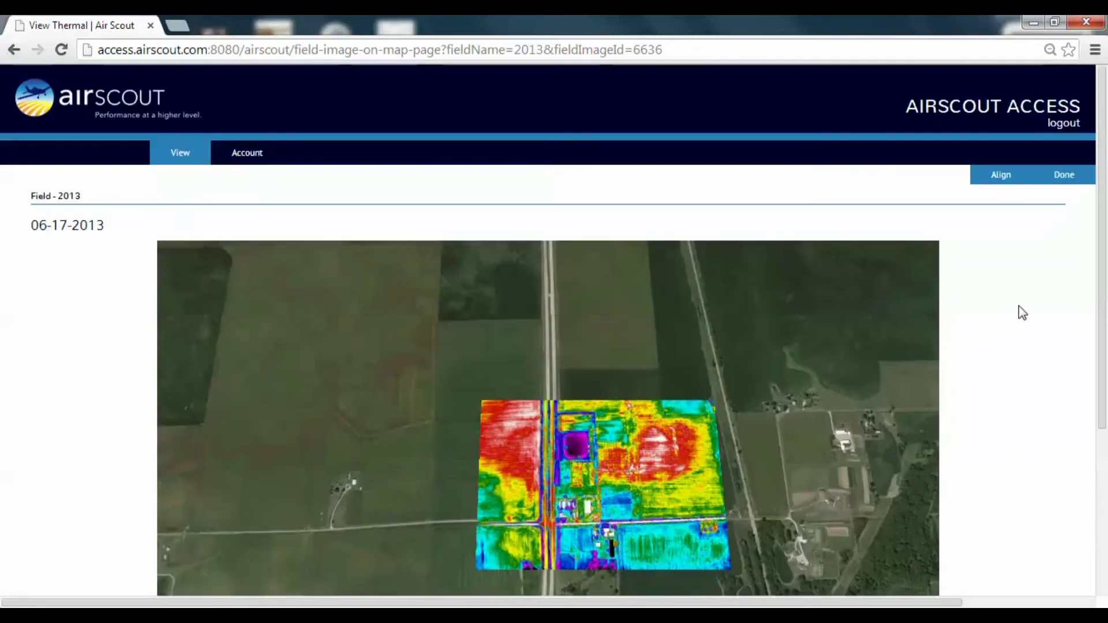
- Pin the Bucks Rd intersection and a second point on both map and thermal image, then save the alignment
left_click(1005, 180)
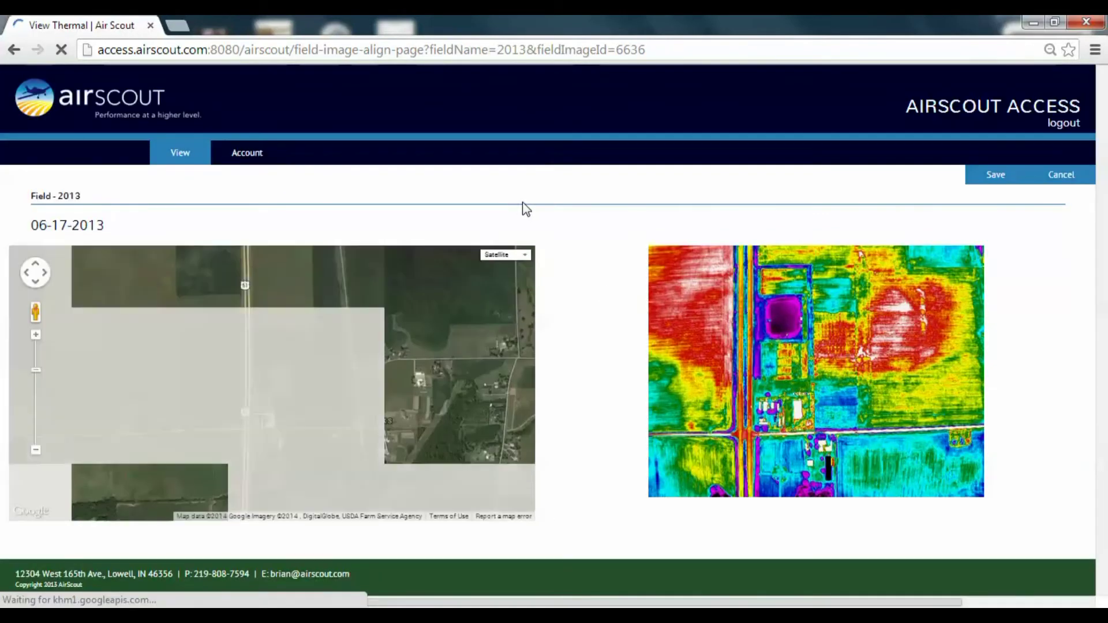
left_click(35, 335)
left_click(35, 336)
left_click(35, 335)
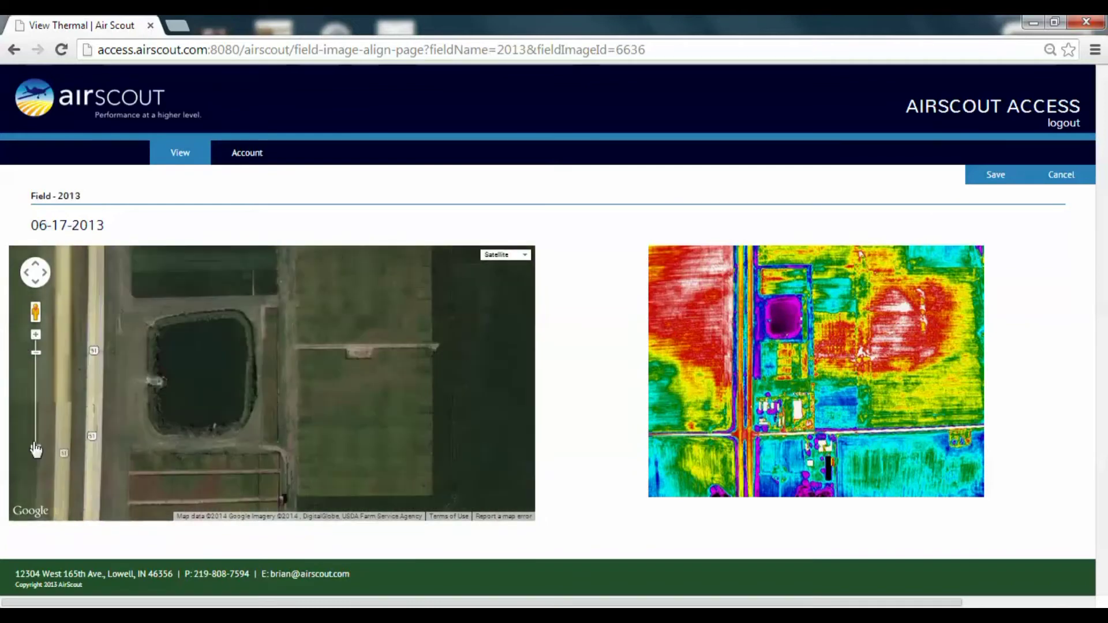
left_click(36, 451)
left_click(35, 450)
left_click(36, 450)
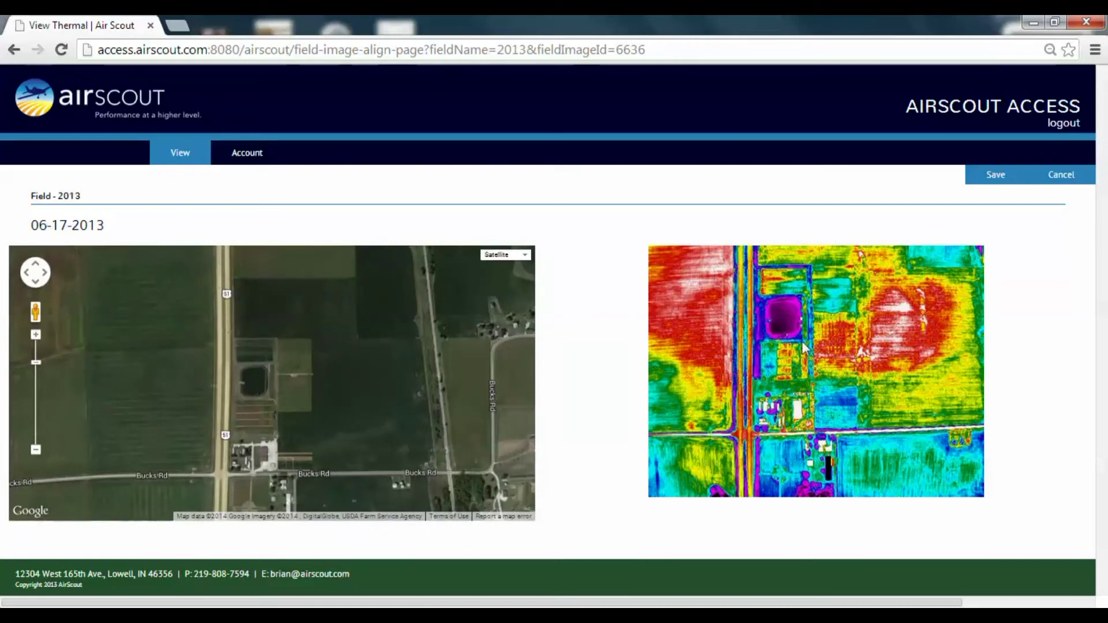
left_click(228, 472)
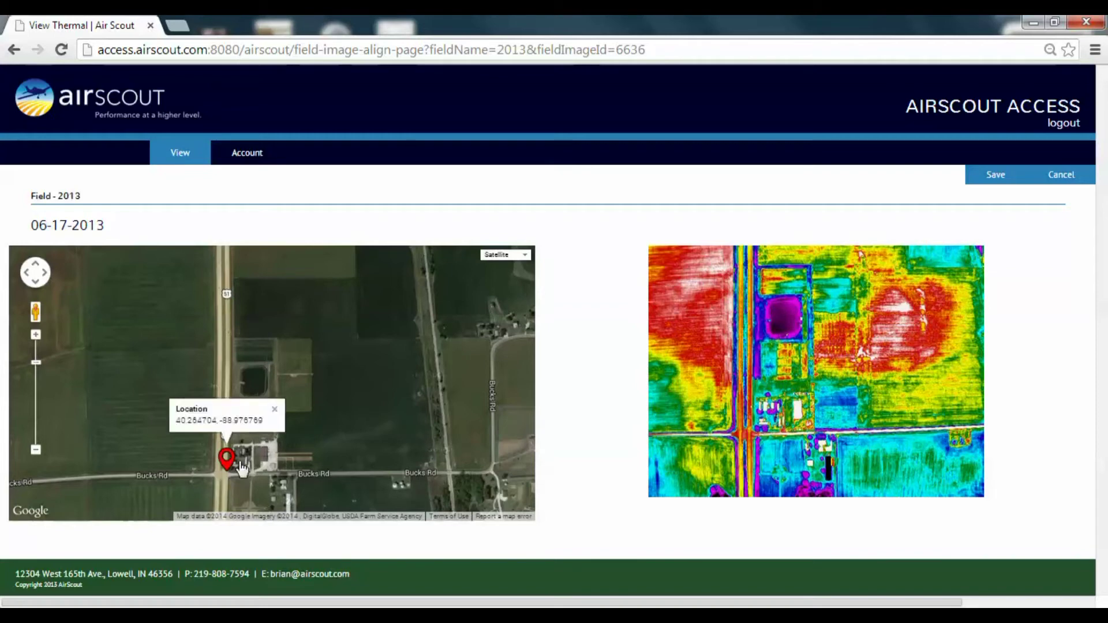
left_click(311, 339)
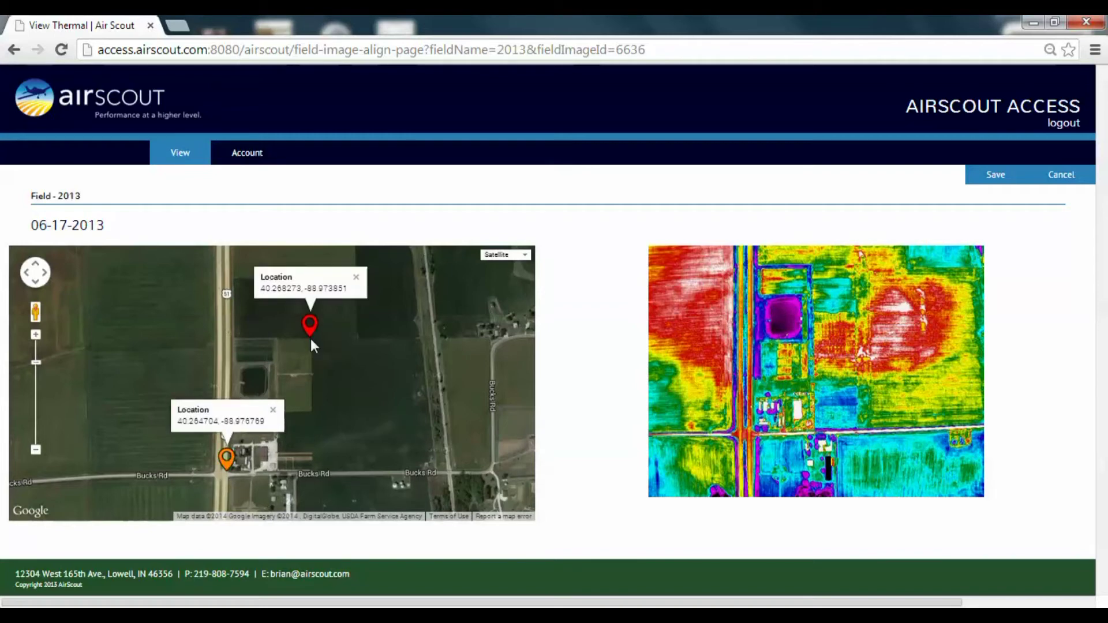
left_click(752, 435)
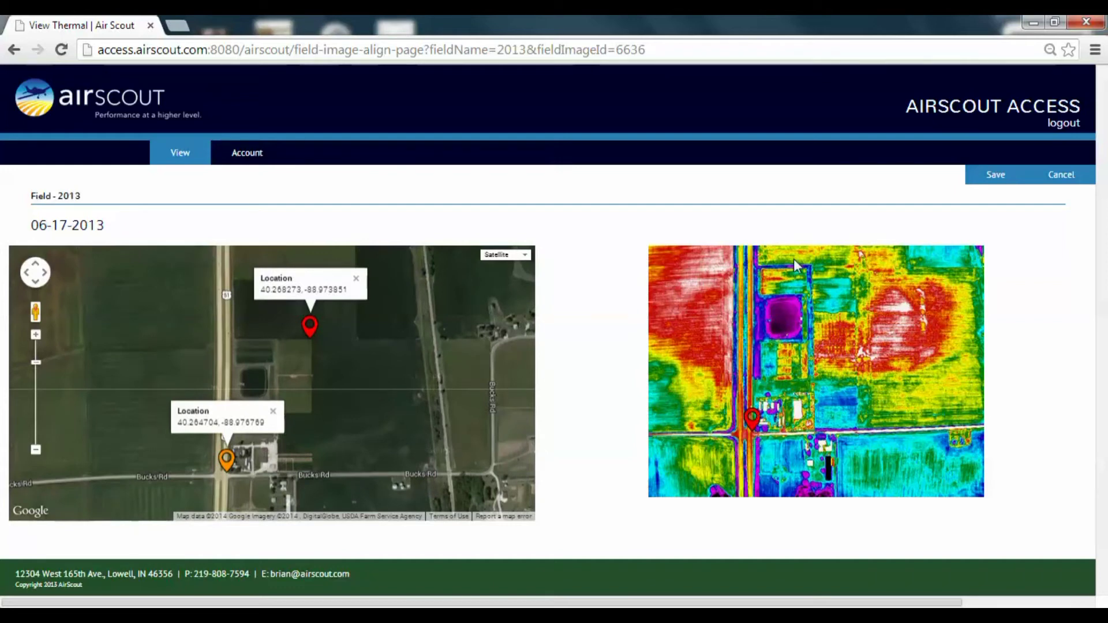
left_click(867, 264)
left_click(981, 176)
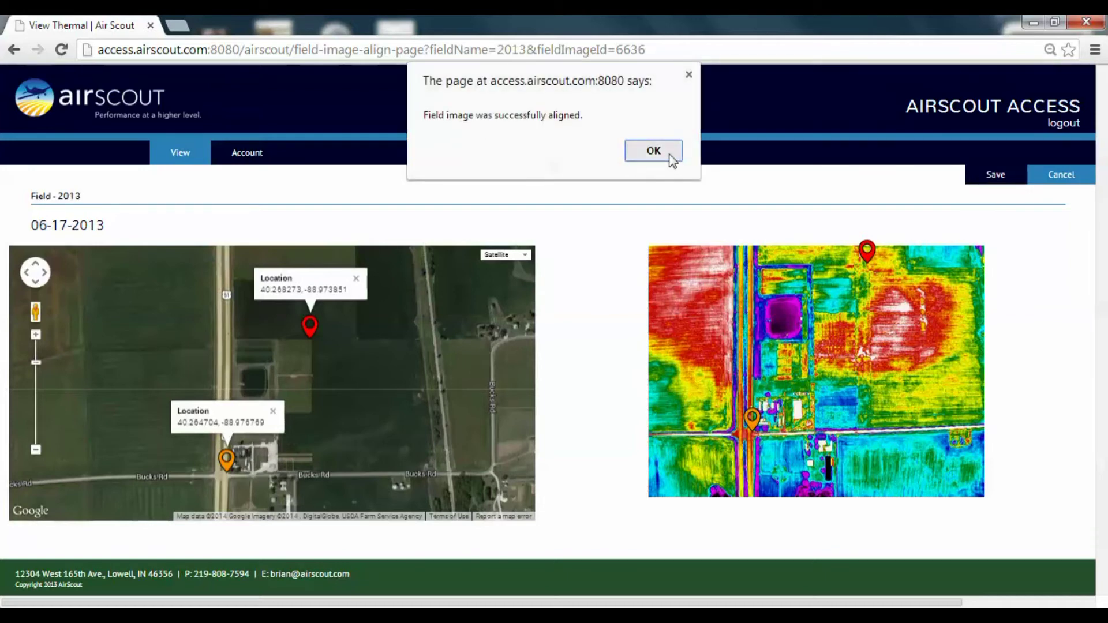
left_click(653, 152)
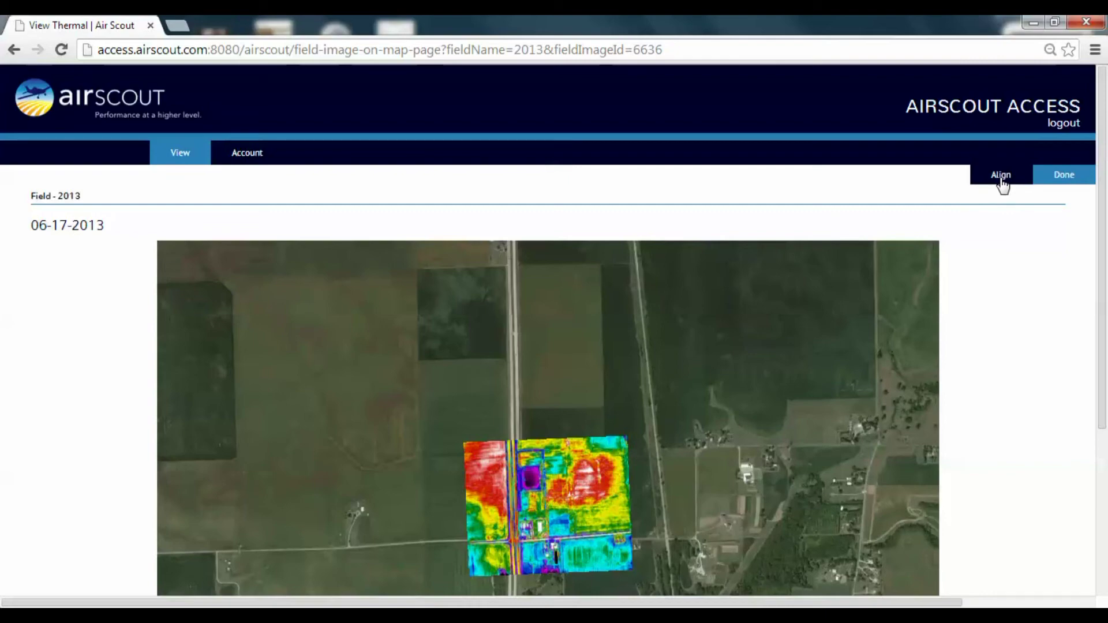
- Return from the map overlay to the 06-17-2013 thermal image and open it for editing
left_click(1067, 179)
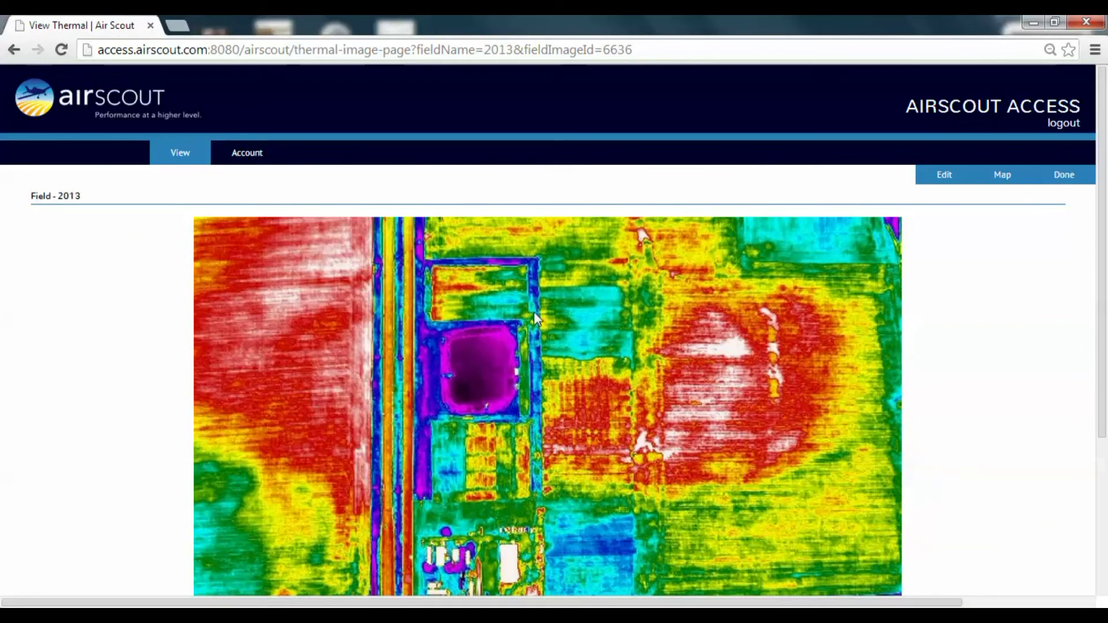
left_click(943, 177)
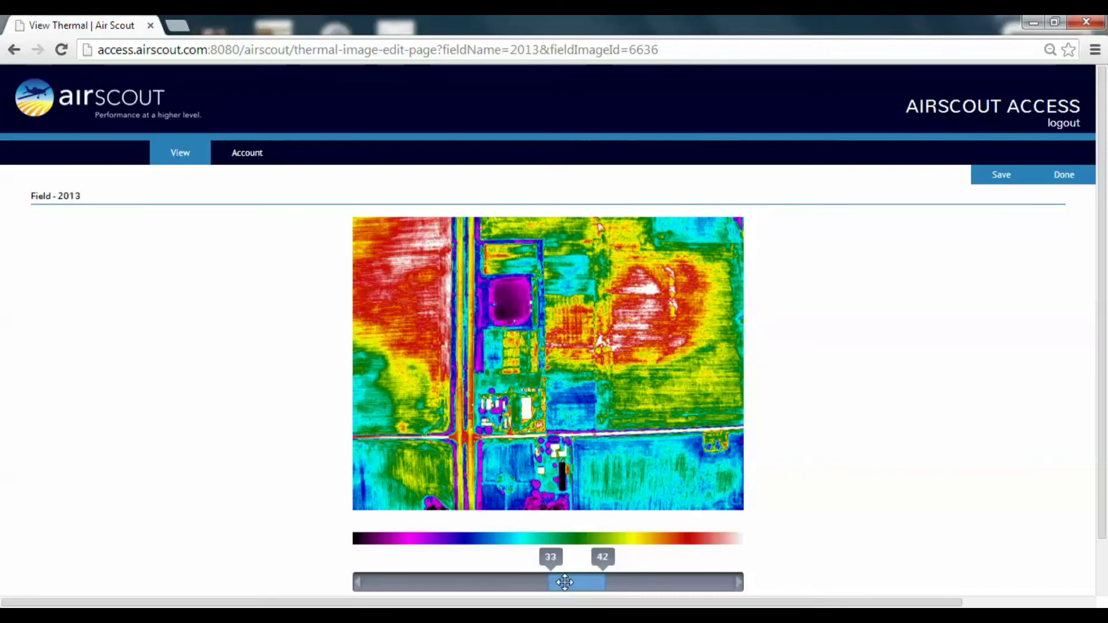
- Set the thermal image colour range to 36–40 and save the change
mouse_move(576, 582)
left_mouse_down()
mouse_move(490, 600)
mouse_move(562, 558)
mouse_move(675, 557)
mouse_move(539, 606)
mouse_move(568, 583)
left_mouse_up()
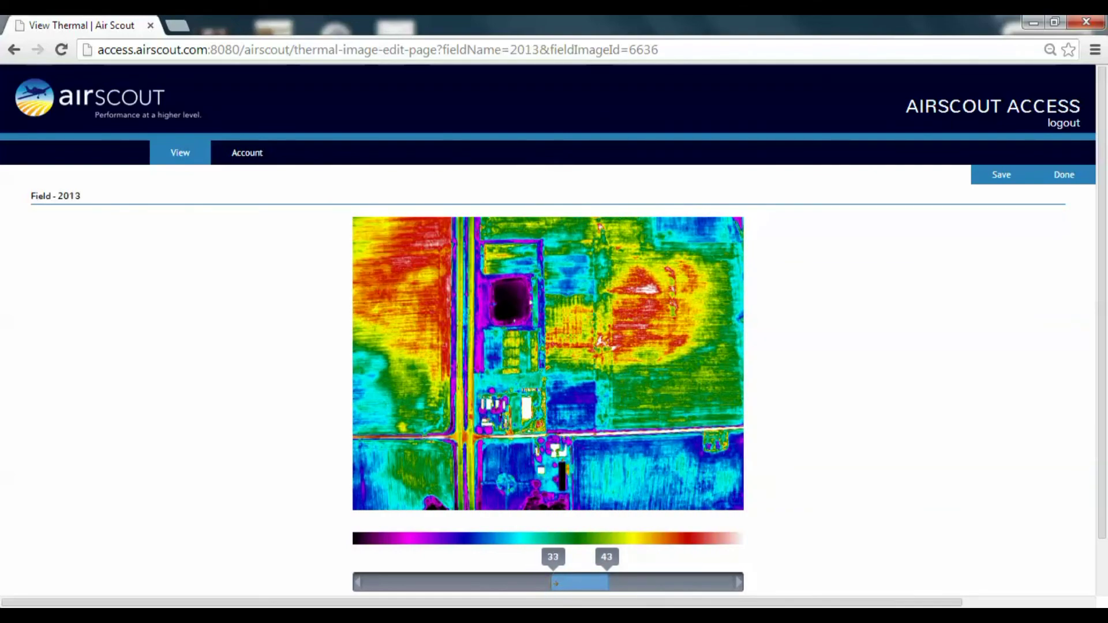
left_click_drag(557, 583, 579, 590)
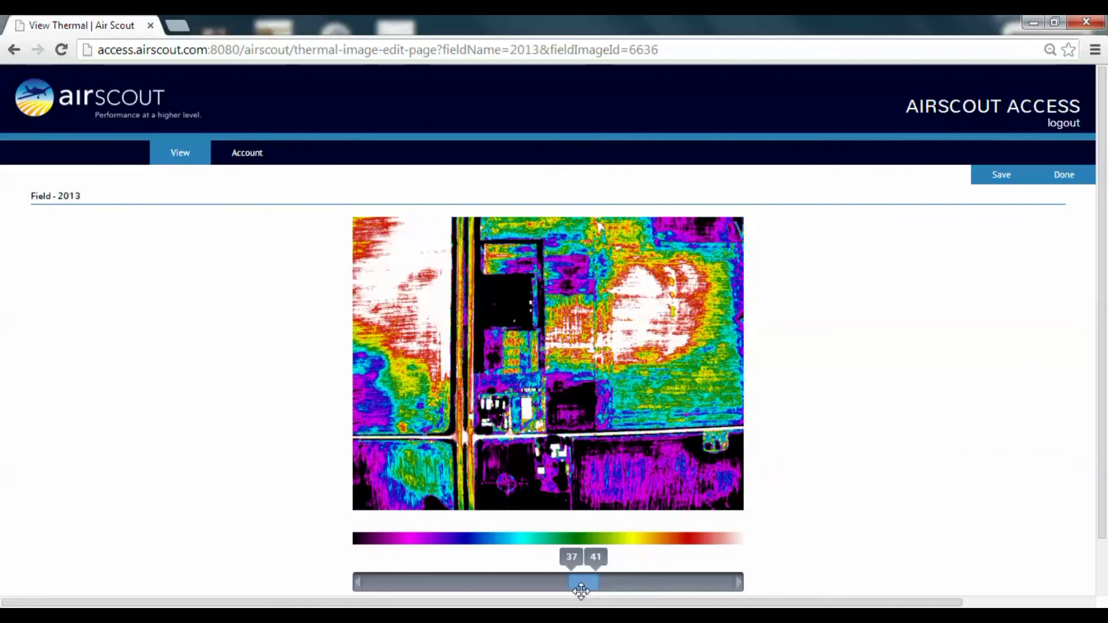
left_click_drag(586, 583, 576, 586)
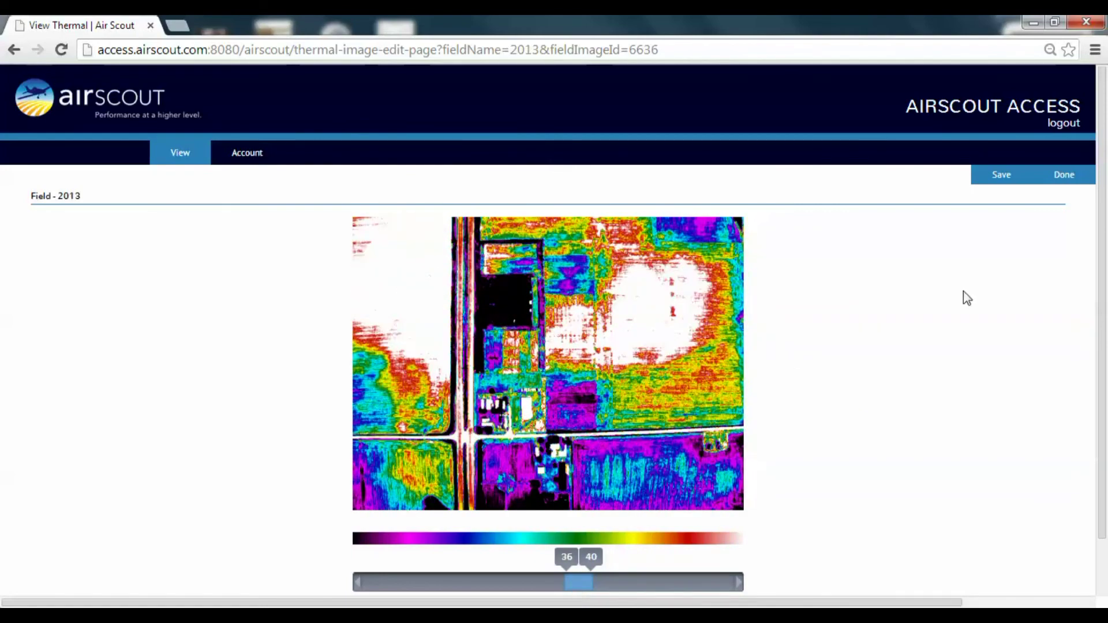
left_click(990, 175)
left_click(675, 152)
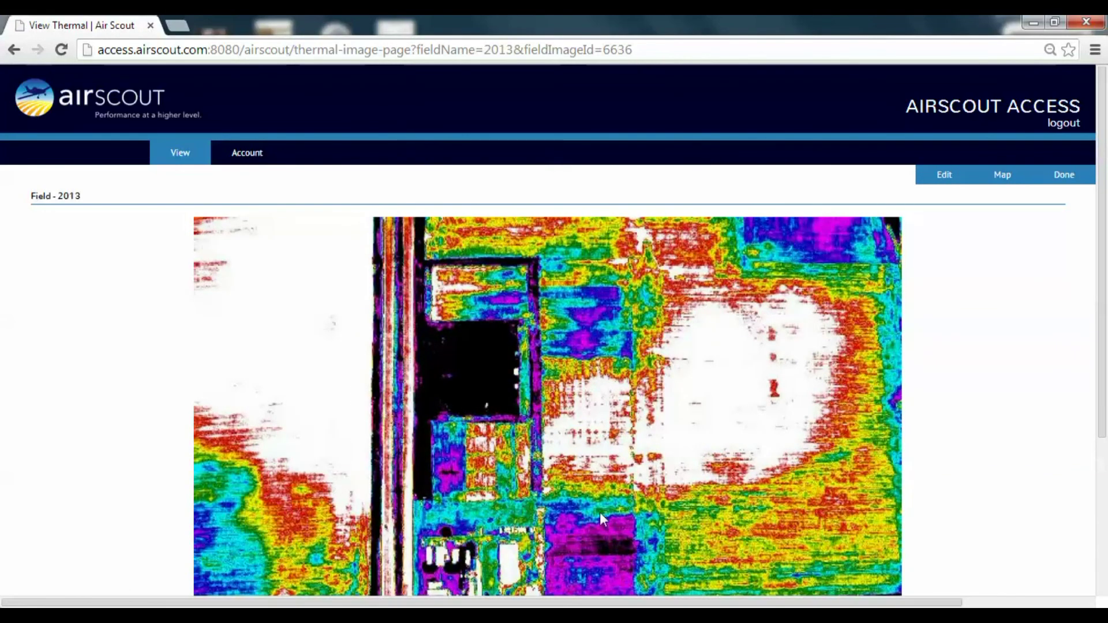
- Finish editing and return to the Field - 2013 image gallery via the View tab
left_click(1065, 180)
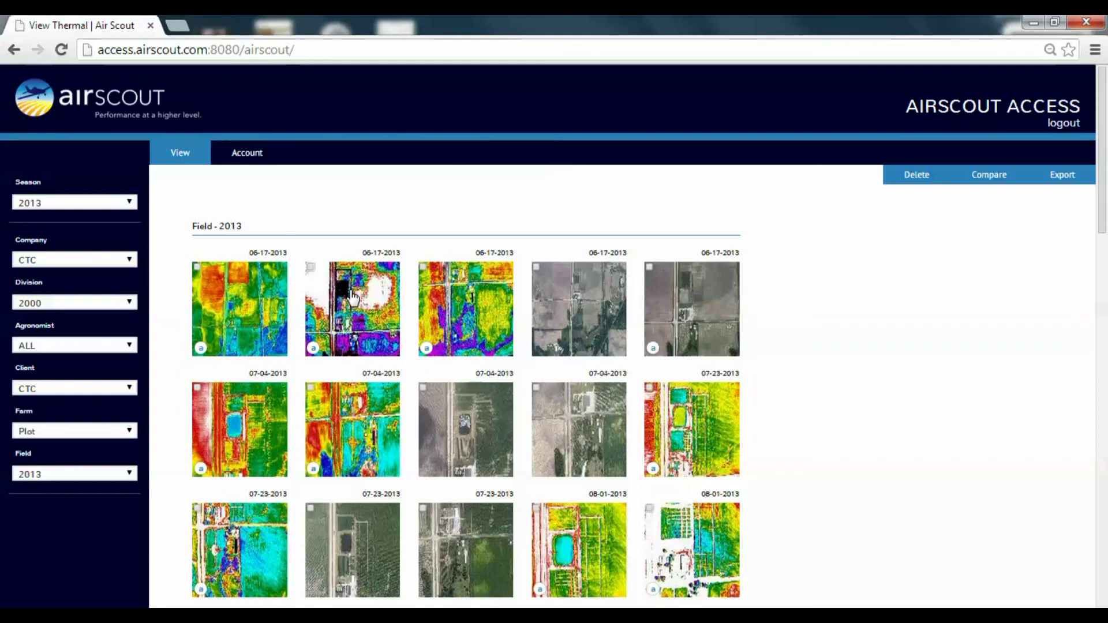
left_click(180, 155)
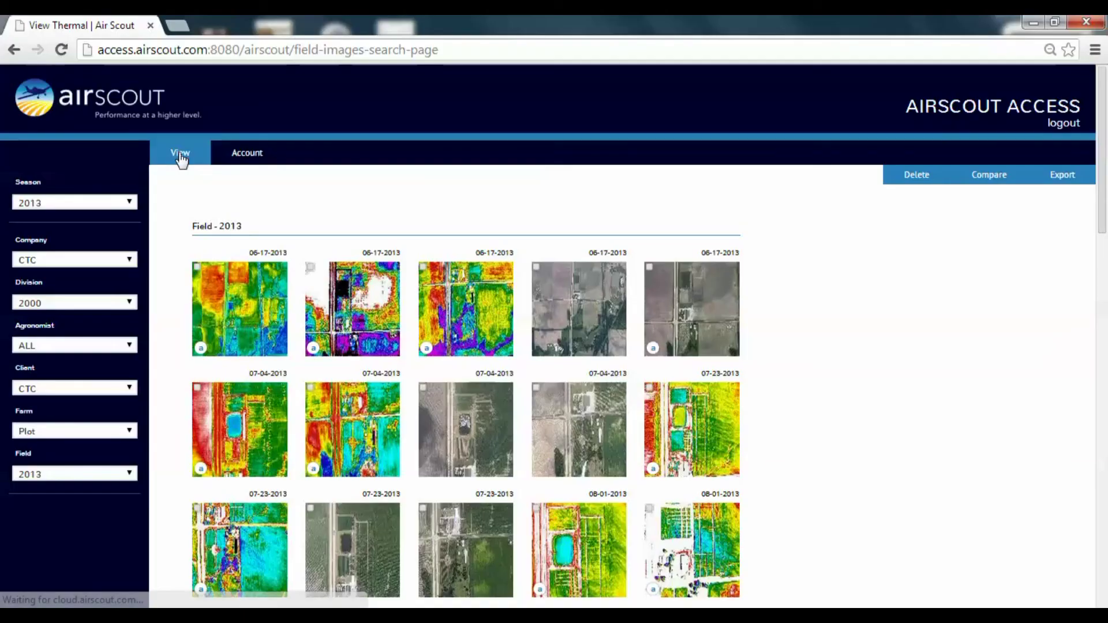